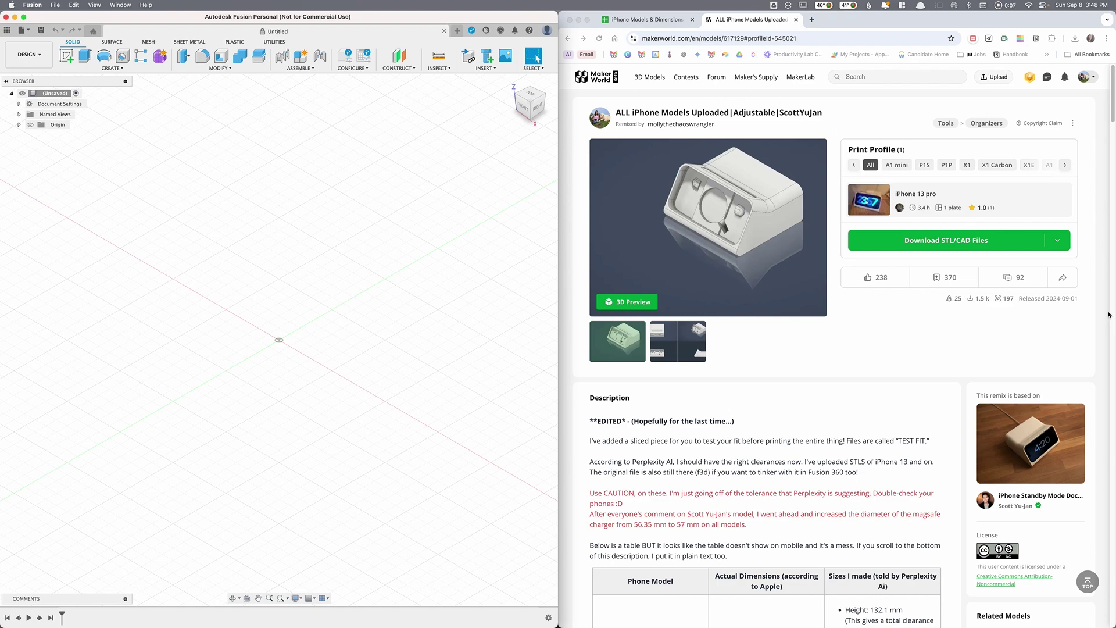
# Download the iPhone Standby Mode Dock CAD file from the model's STL/CAD file list and close the list
pyautogui.click(1058, 241)
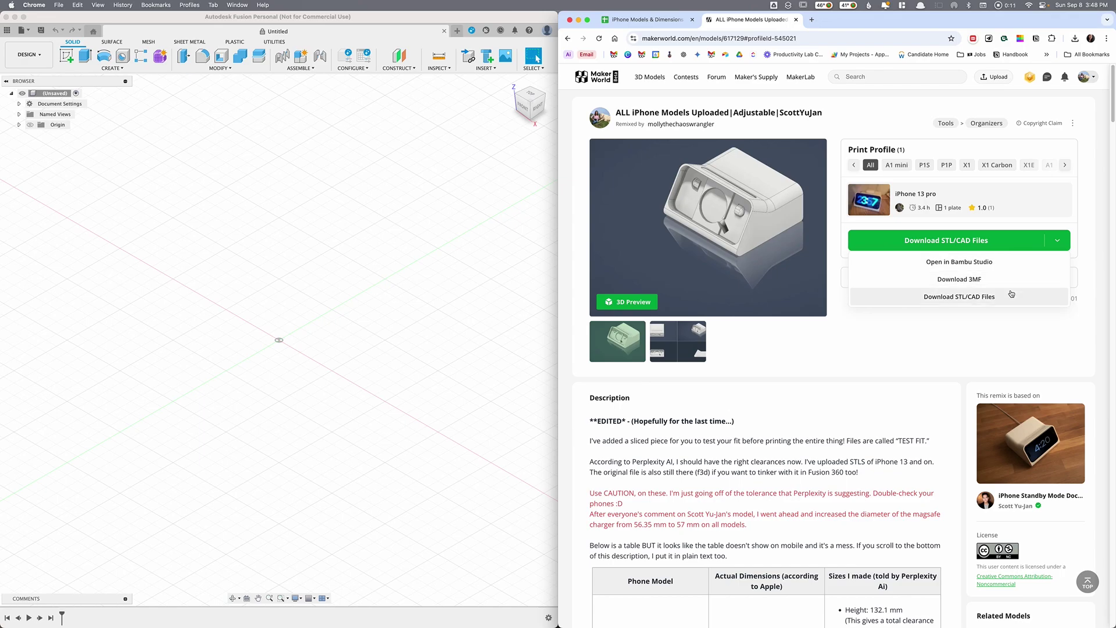
pyautogui.click(989, 300)
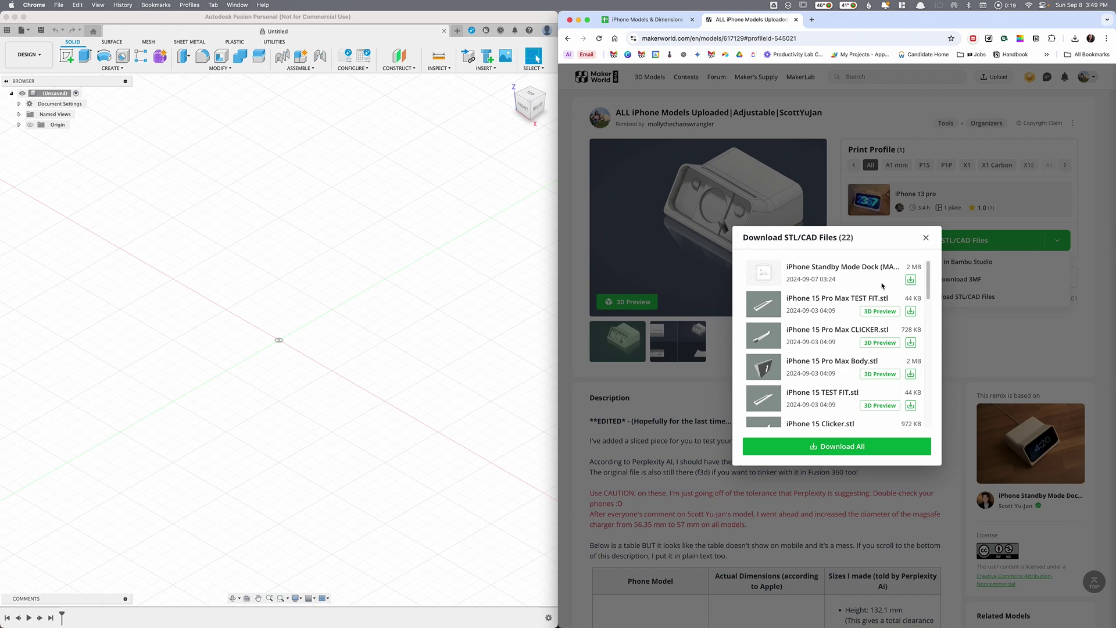
pyautogui.click(911, 281)
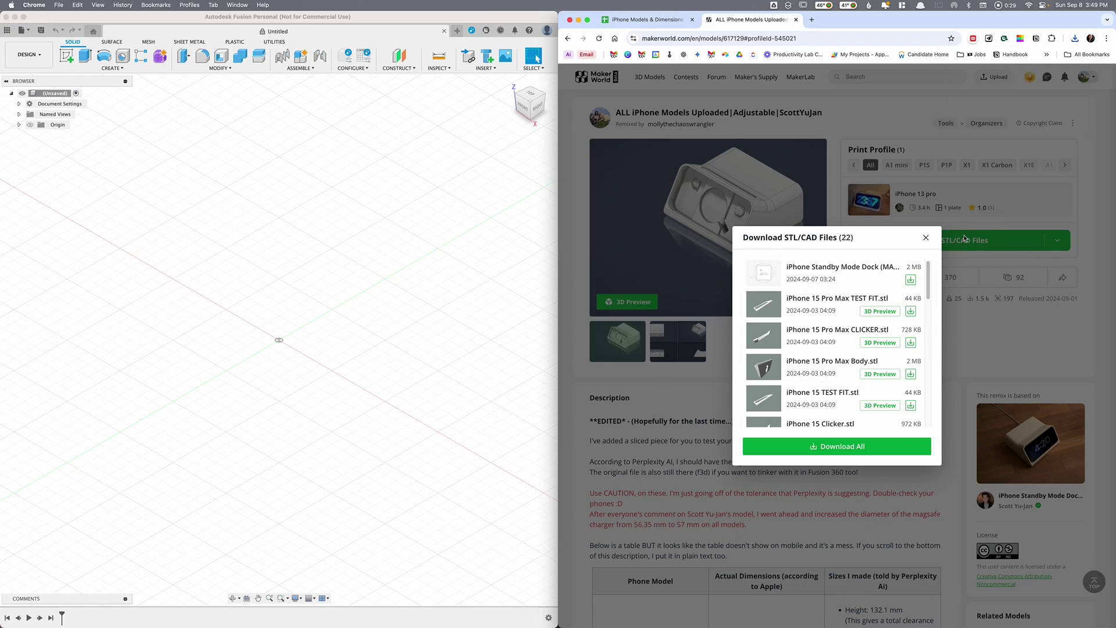
pyautogui.click(722, 245)
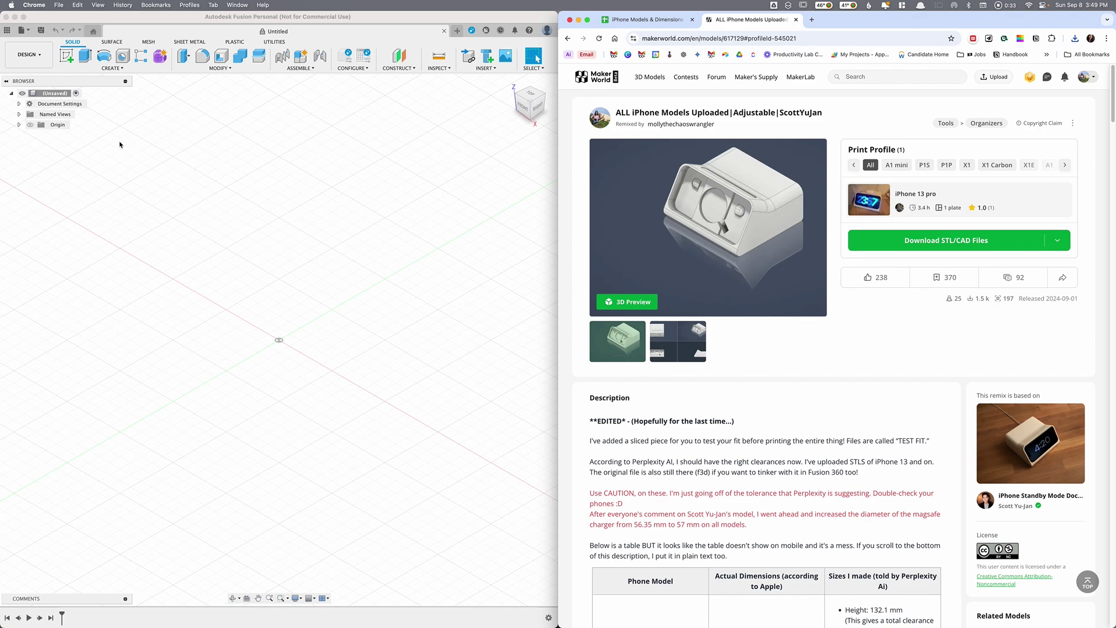
# Switch to Fusion and open the downloaded iPhone Standby Mode Dock iPhone15ProMax (1).f3d from the computer's Downloads folder
pyautogui.click(111, 114)
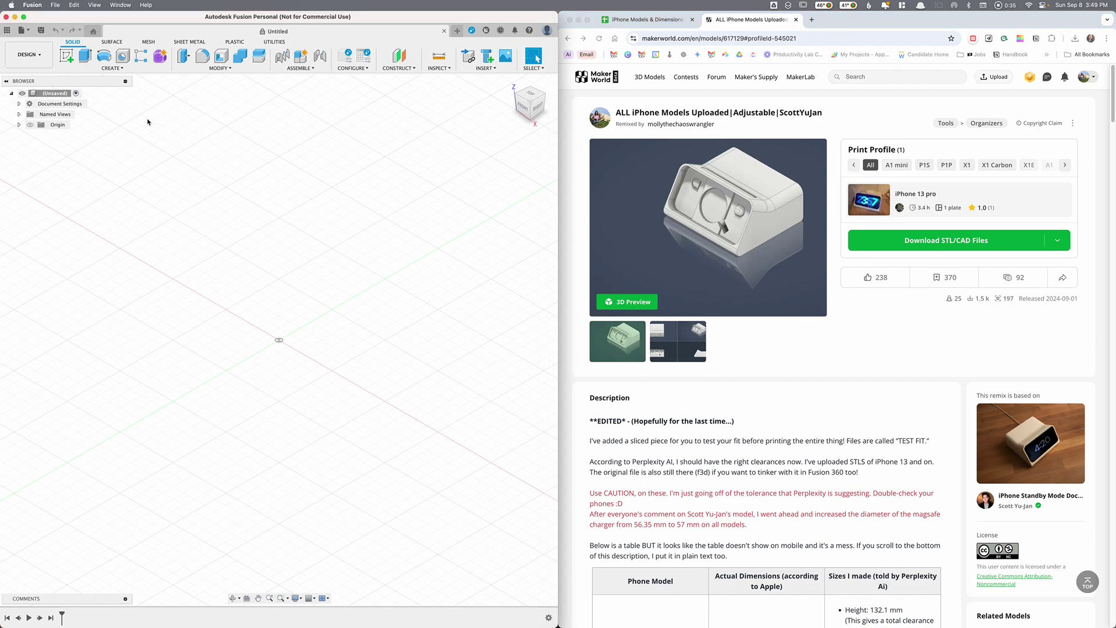
pyautogui.click(67, 3)
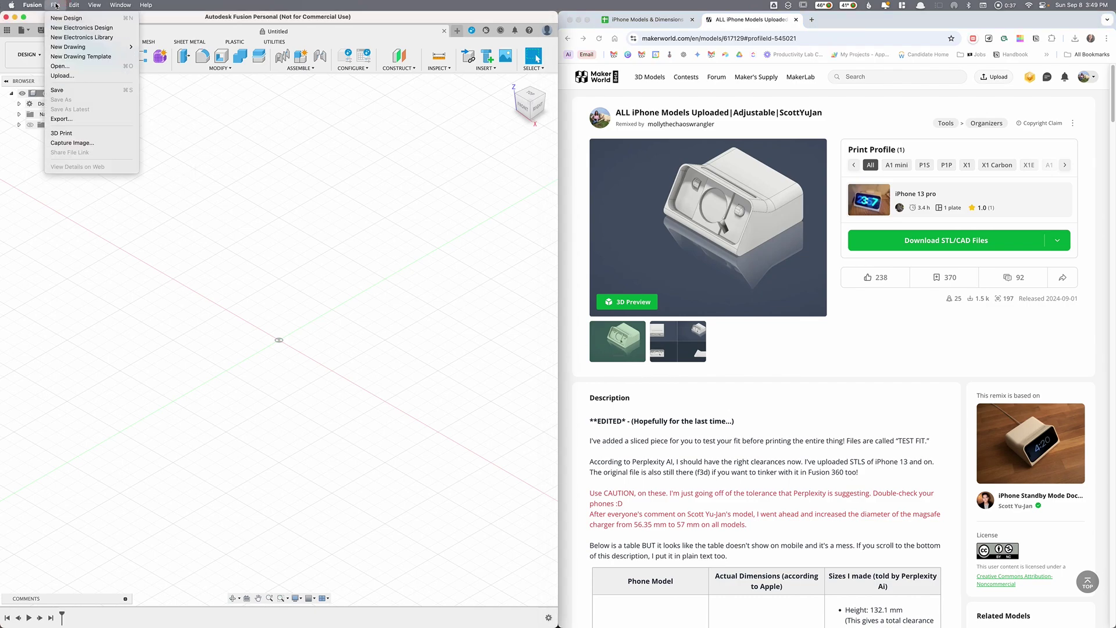
pyautogui.click(56, 5)
pyautogui.click(56, 4)
pyautogui.click(69, 71)
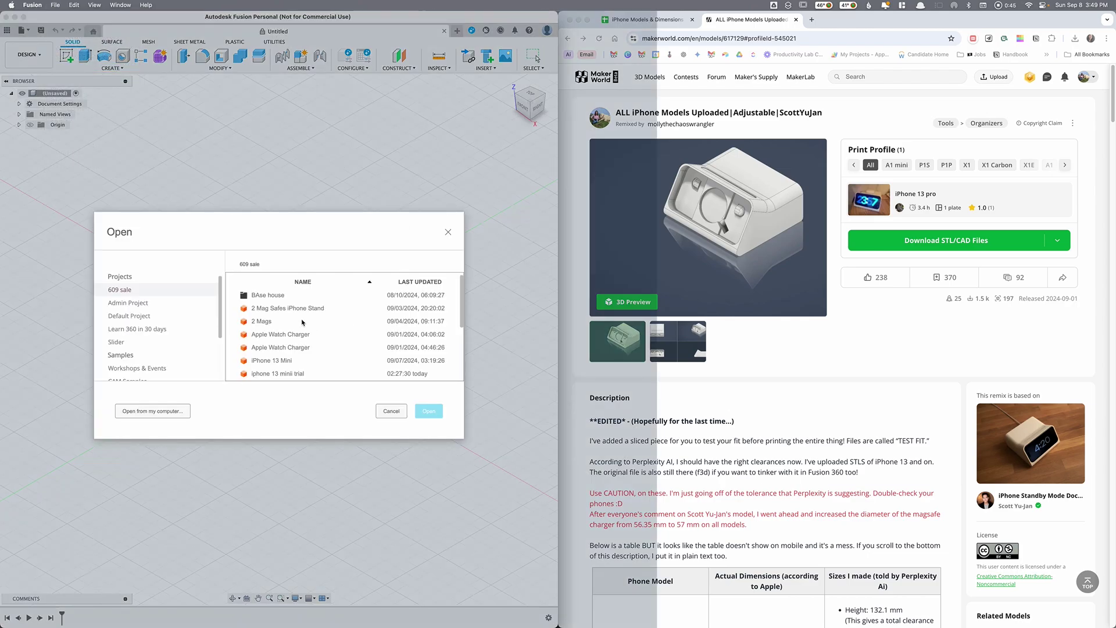
pyautogui.click(172, 414)
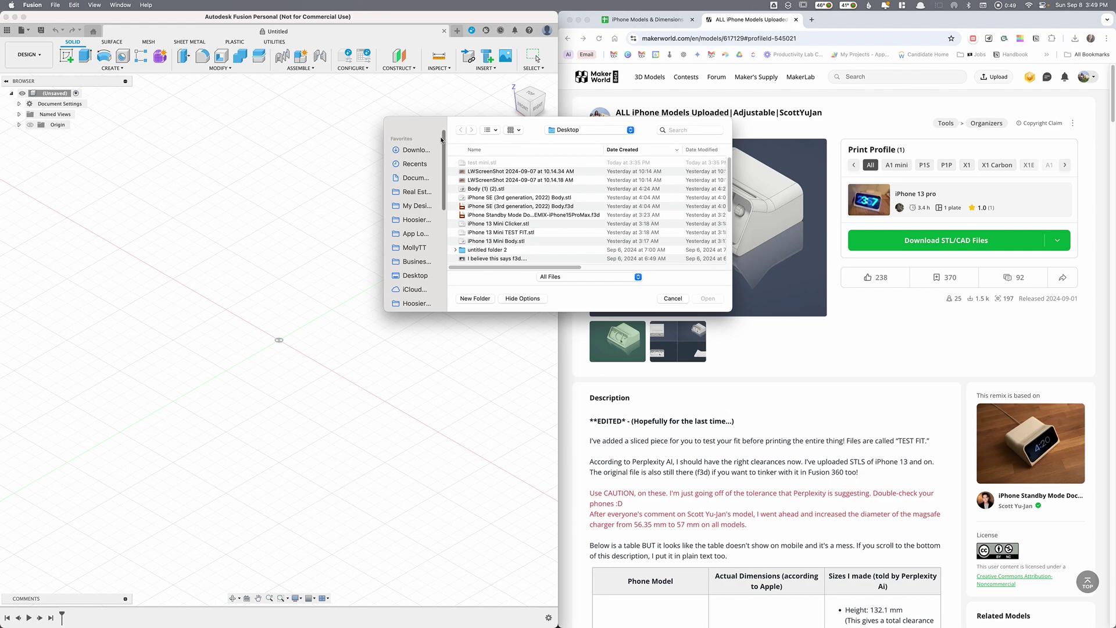
pyautogui.moveTo(449, 137); pyautogui.dragTo(331, 133)
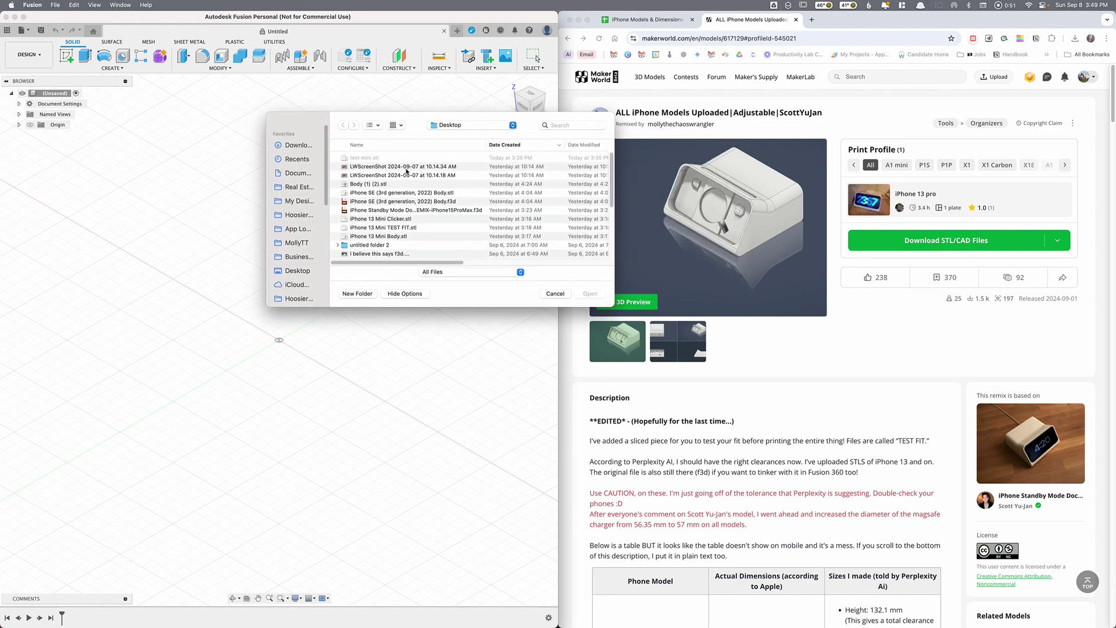
pyautogui.click(430, 169)
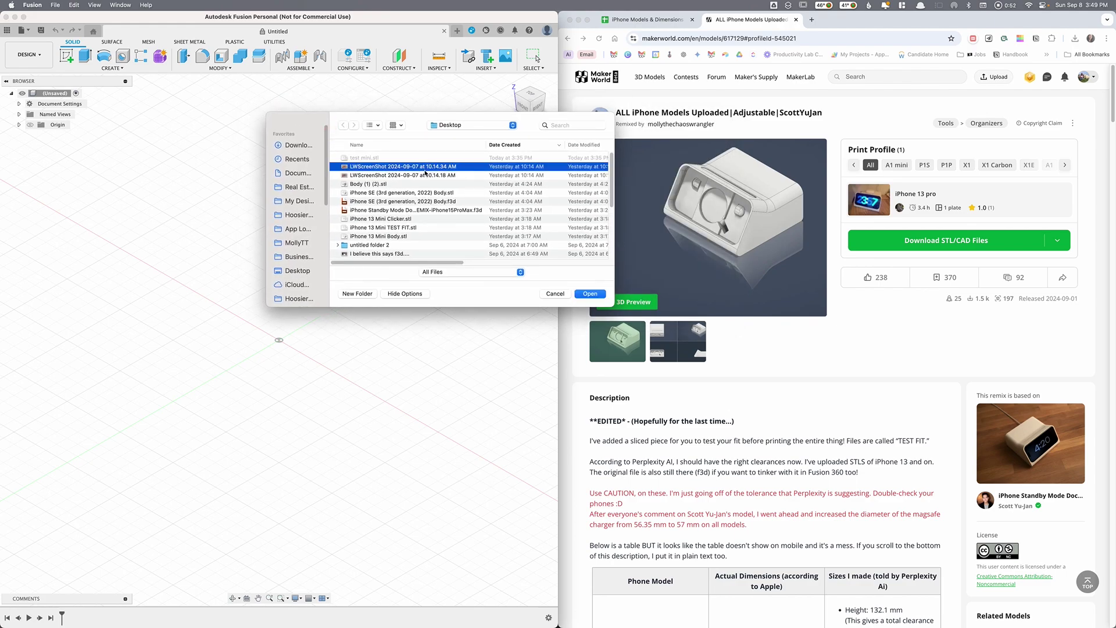
pyautogui.click(286, 146)
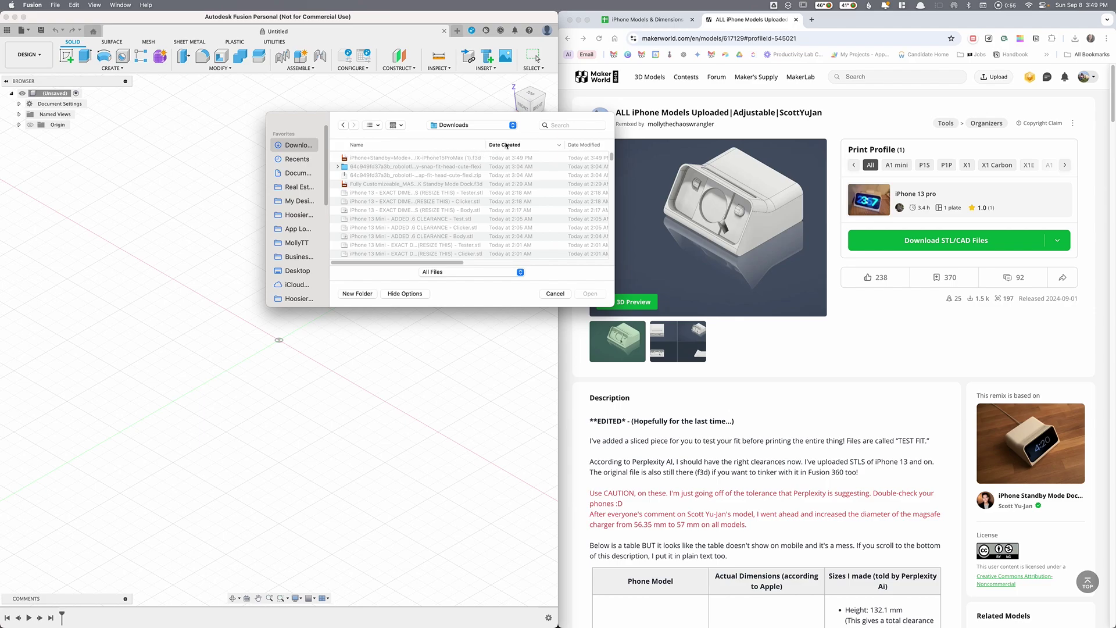
pyautogui.click(386, 160)
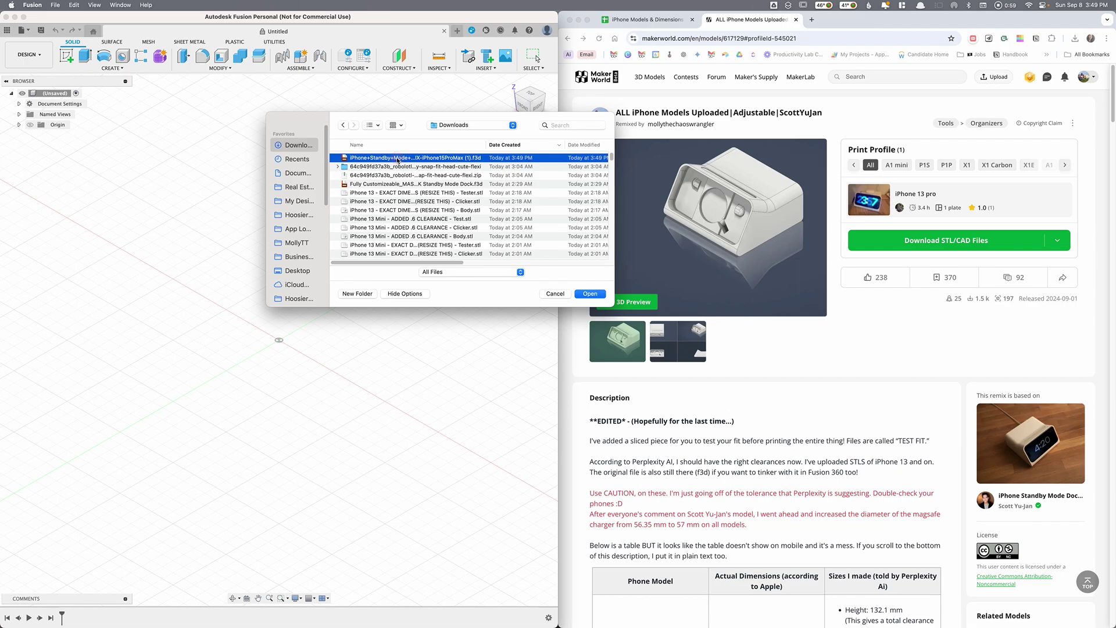
pyautogui.click(590, 293)
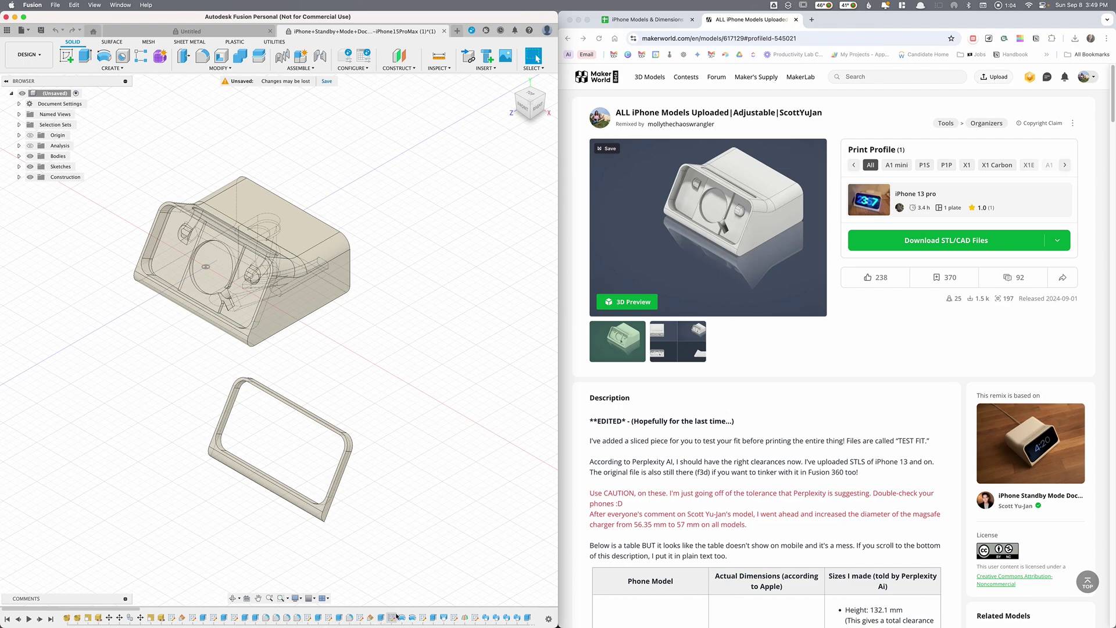
pyautogui.moveTo(346, 378); pyautogui.dragTo(365, 417, button='middle')
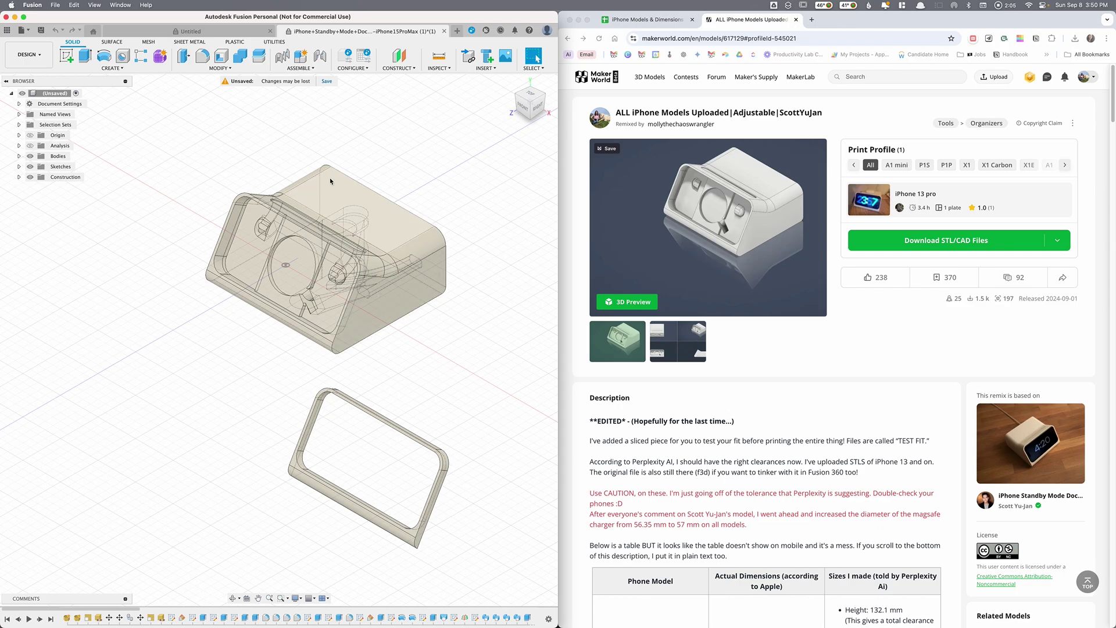
pyautogui.moveTo(321, 150); pyautogui.dragTo(266, 162, button='middle')
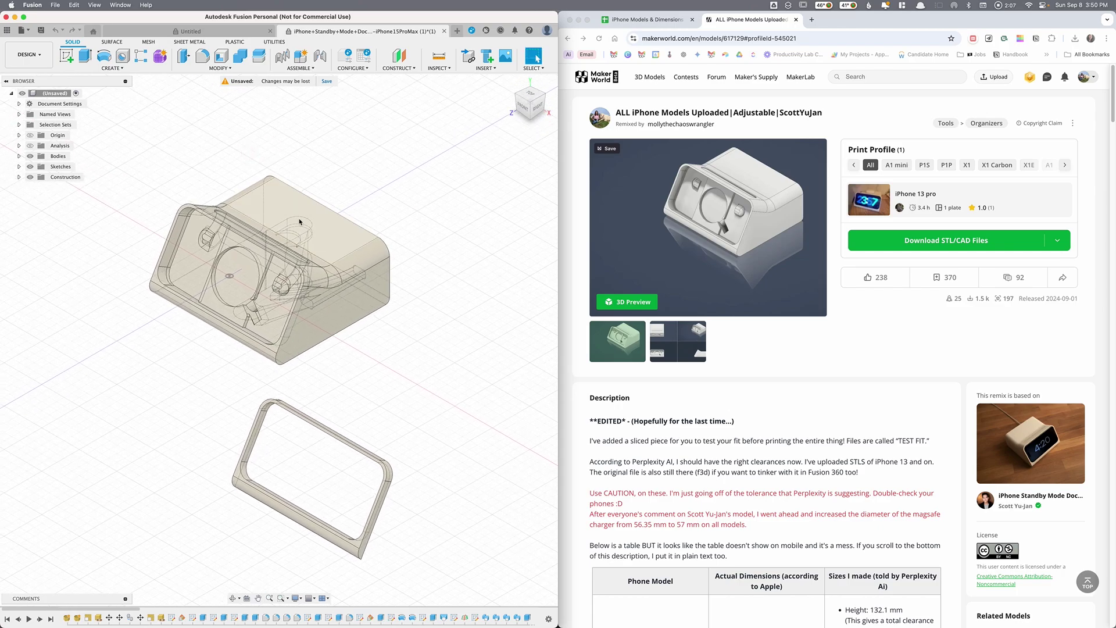
pyautogui.moveTo(348, 186); pyautogui.dragTo(368, 195, button='middle')
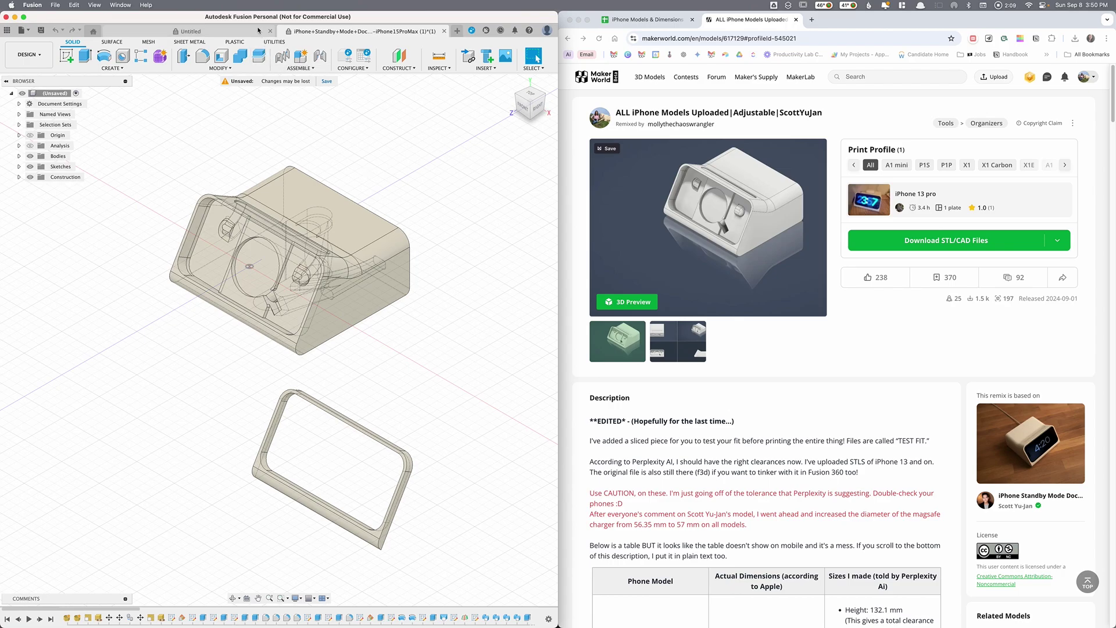
pyautogui.keyDown('shift'); pyautogui.moveTo(221, 271); pyautogui.dragTo(216, 279, button='middle'); pyautogui.keyUp('shift')
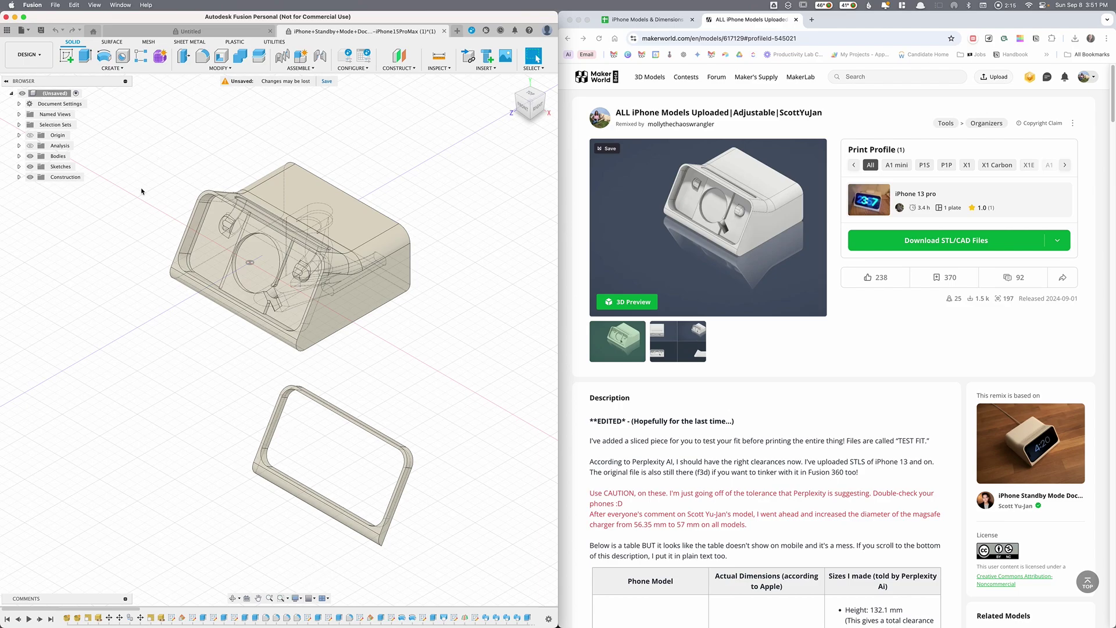
# Open Change Parameters and expand the model parameters down to the iPhone profile sketch dimensions
pyautogui.click(226, 70)
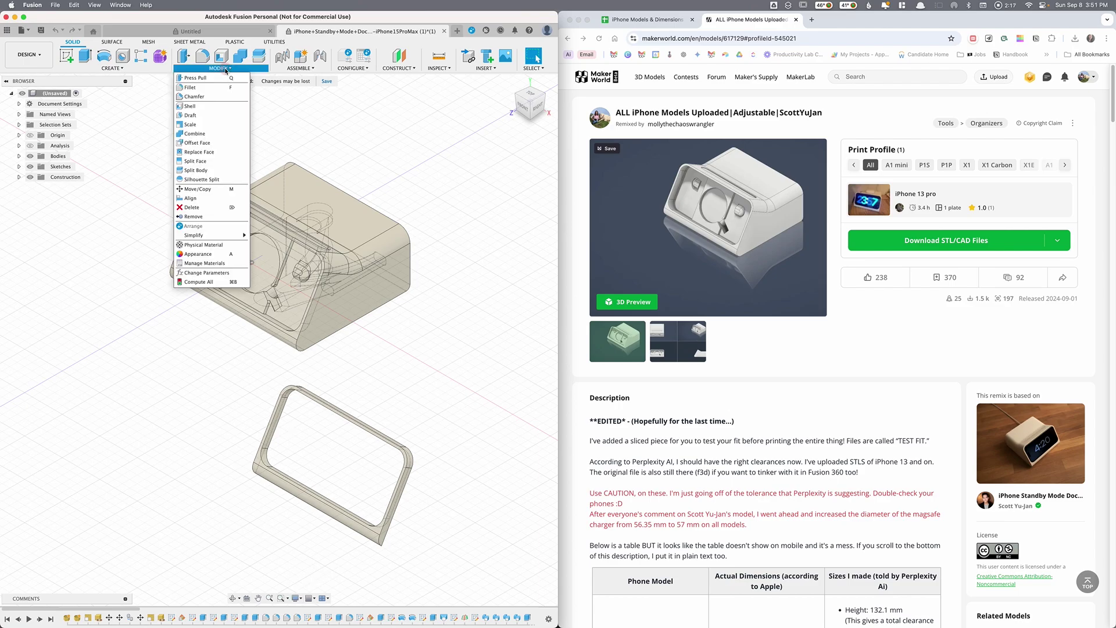
pyautogui.click(201, 272)
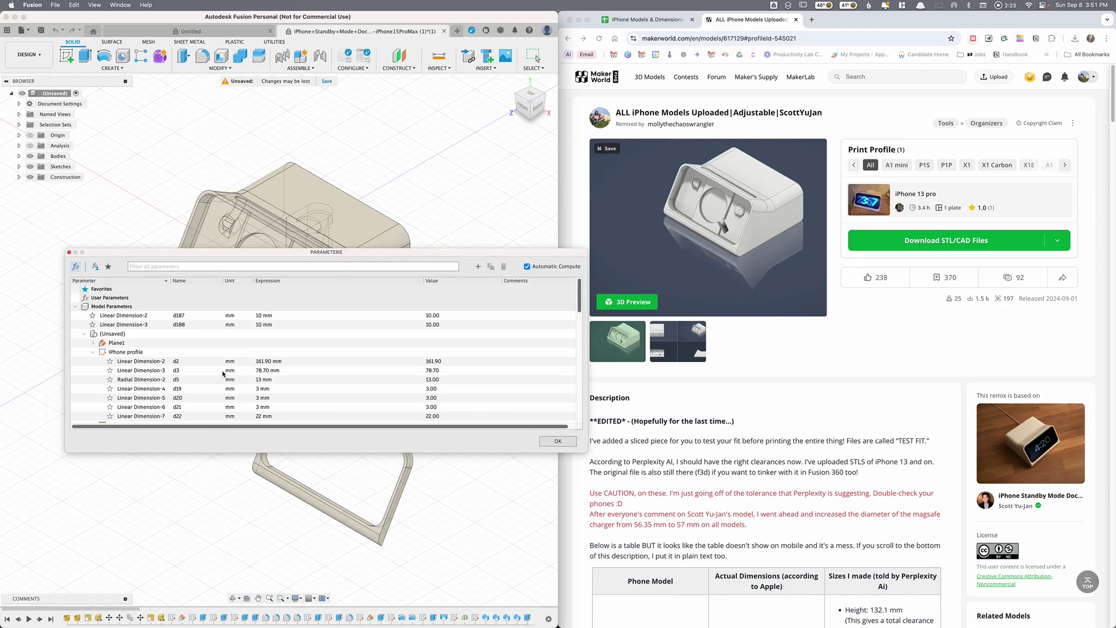
pyautogui.scroll(-2, 222, 372)
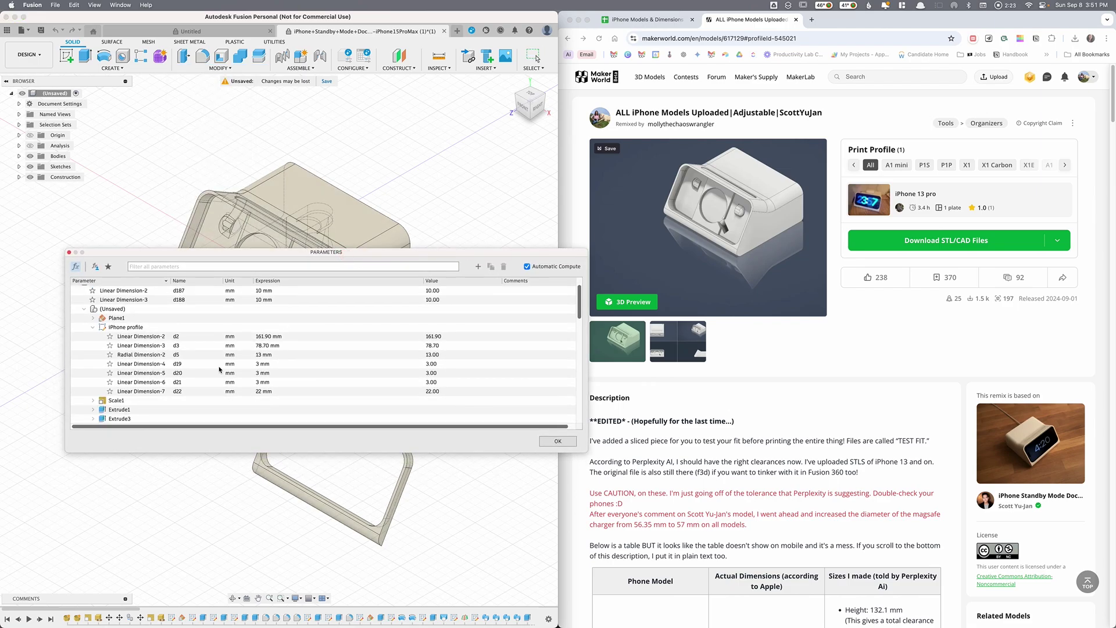
pyautogui.click(93, 309)
pyautogui.click(80, 334)
pyautogui.click(73, 306)
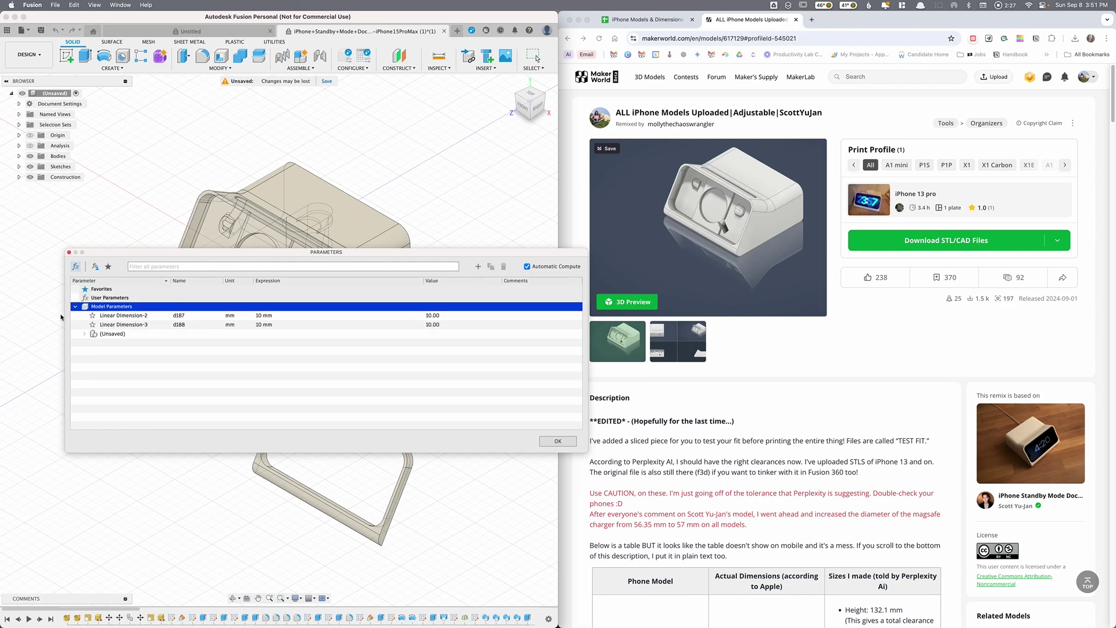
pyautogui.click(75, 306)
pyautogui.click(75, 307)
pyautogui.click(84, 334)
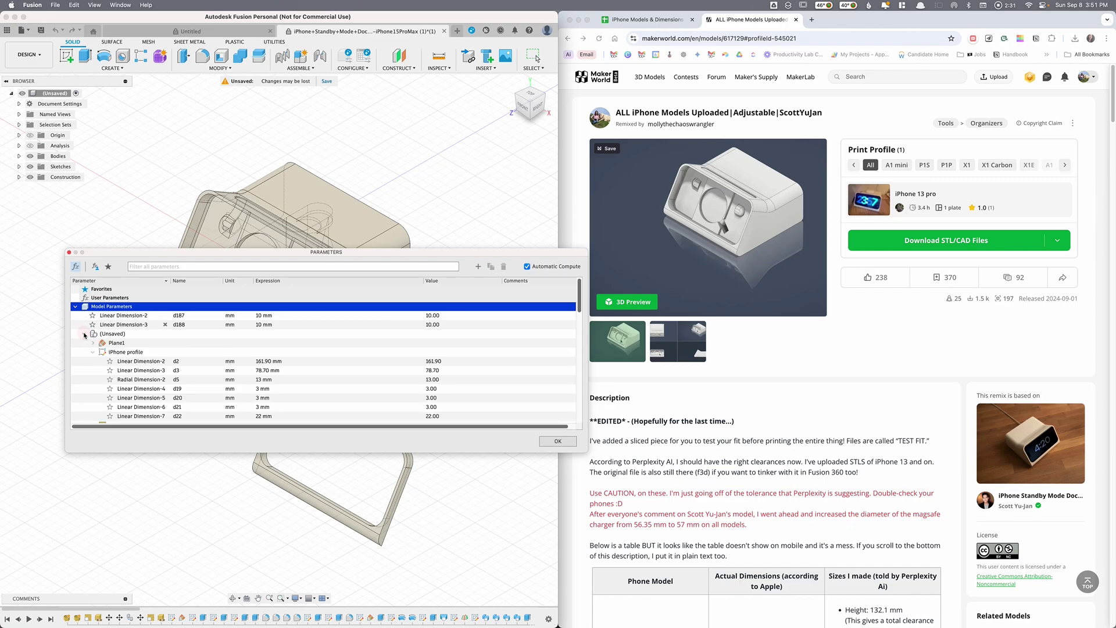
pyautogui.scroll(-3, 137, 303)
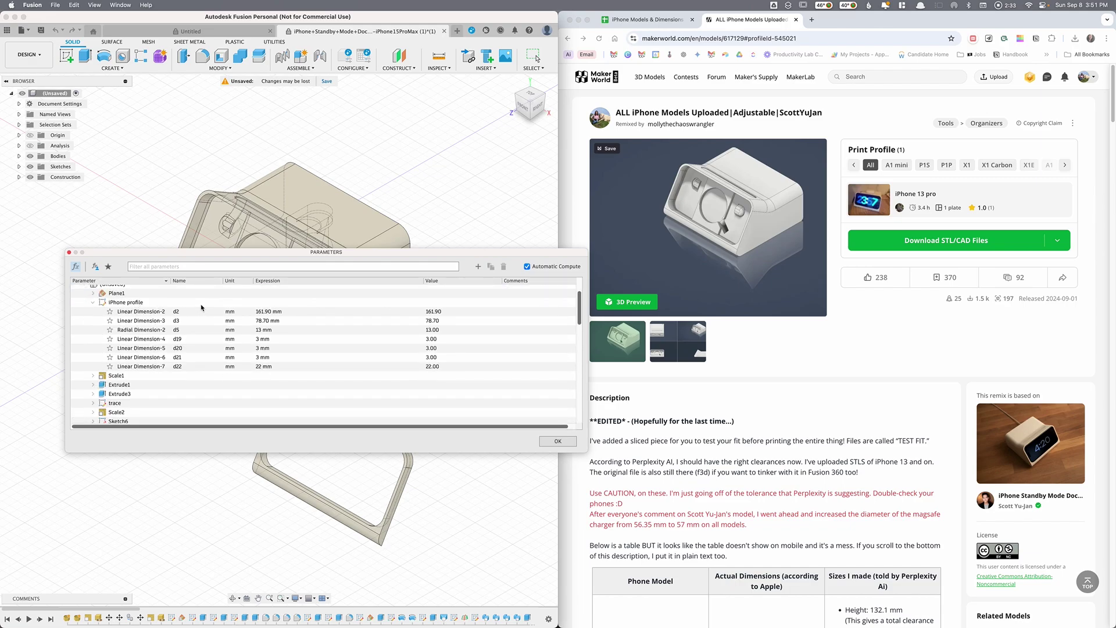
# Check the iPhone Models & Dimensions sheet in Chrome, and set the iPhone profile's Linear Dimension-2 (d2) in Fusion to 132.5 mm
pyautogui.doubleClick(265, 312)
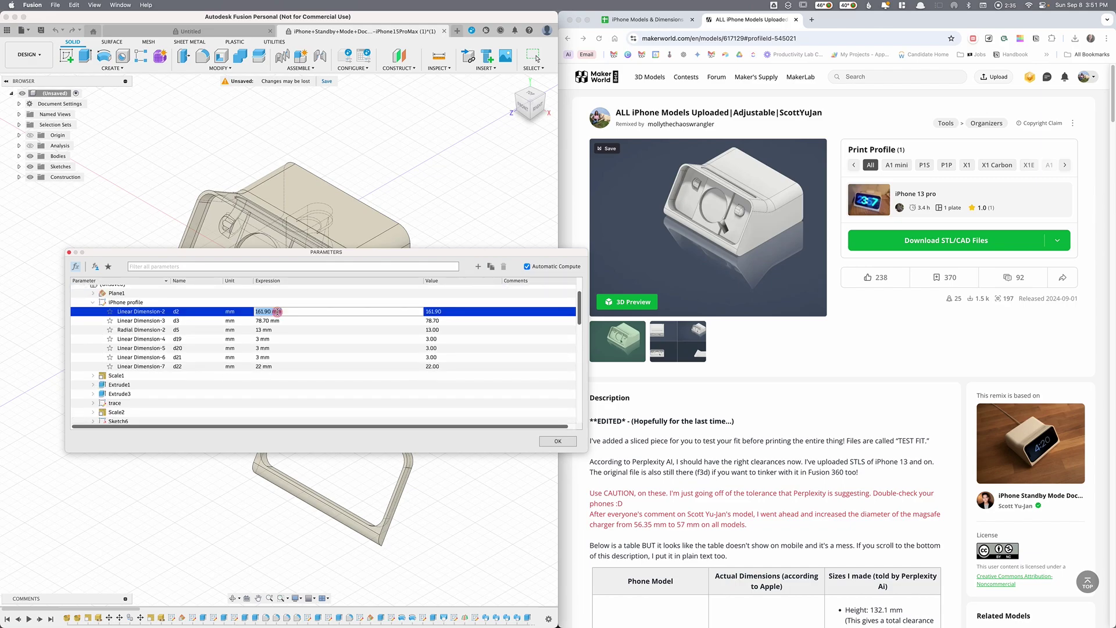
pyautogui.click(658, 21)
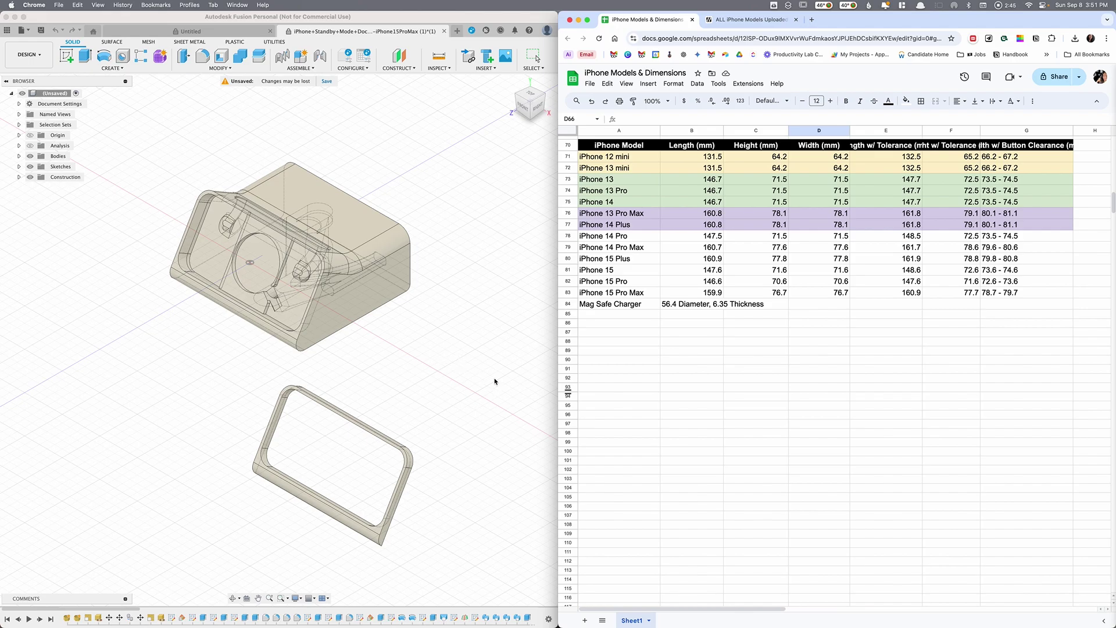
pyautogui.press('super+Tab')
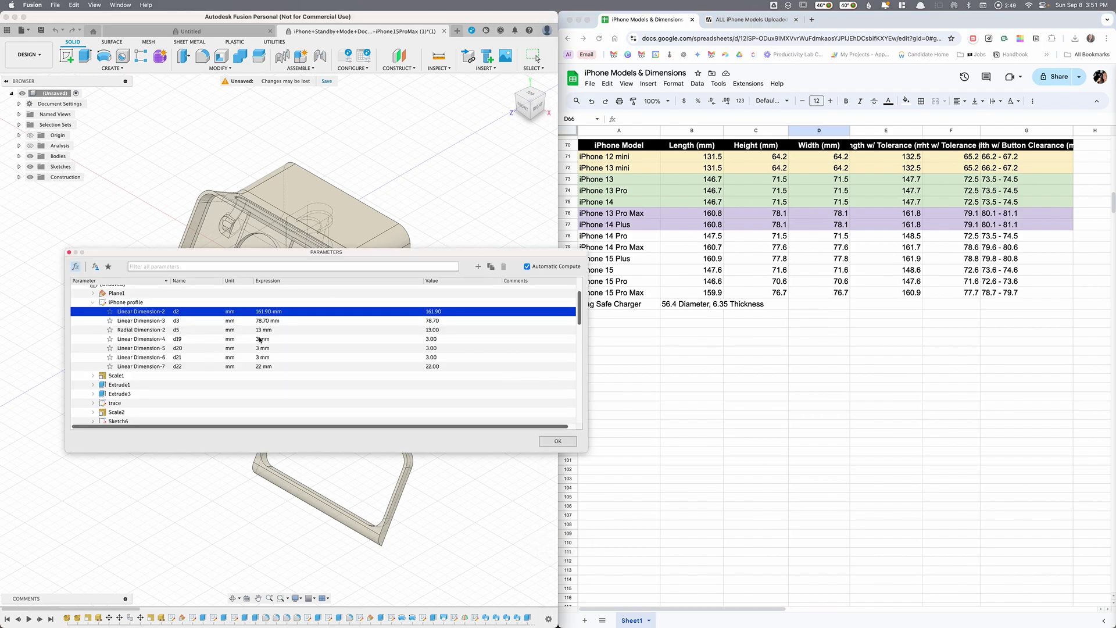
pyautogui.doubleClick(269, 312)
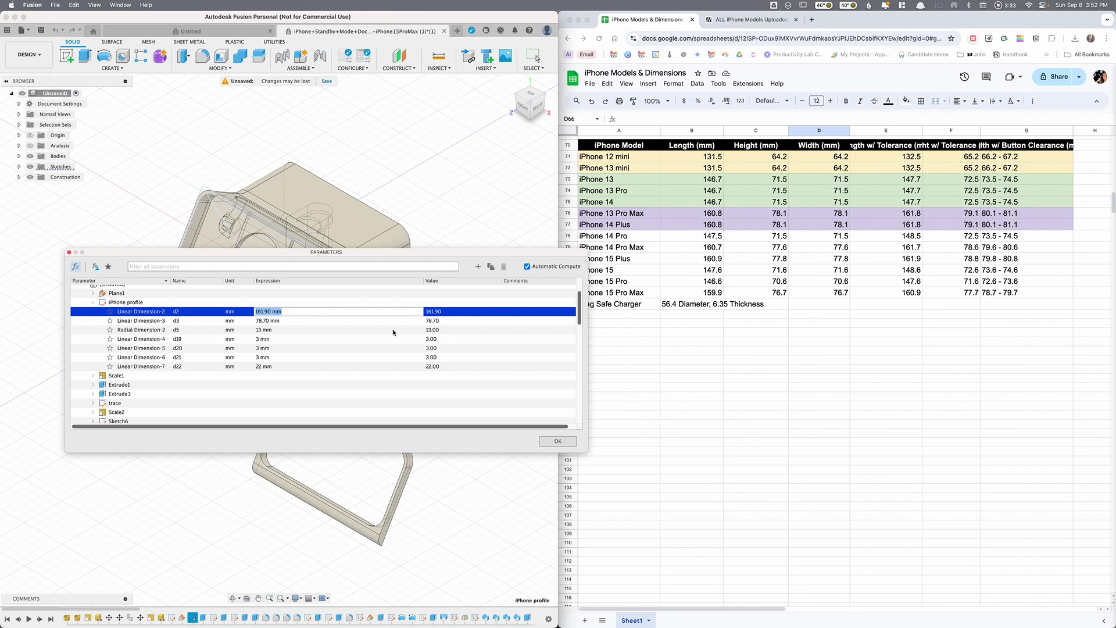
pyautogui.write('132.5')
pyautogui.press('Tab')
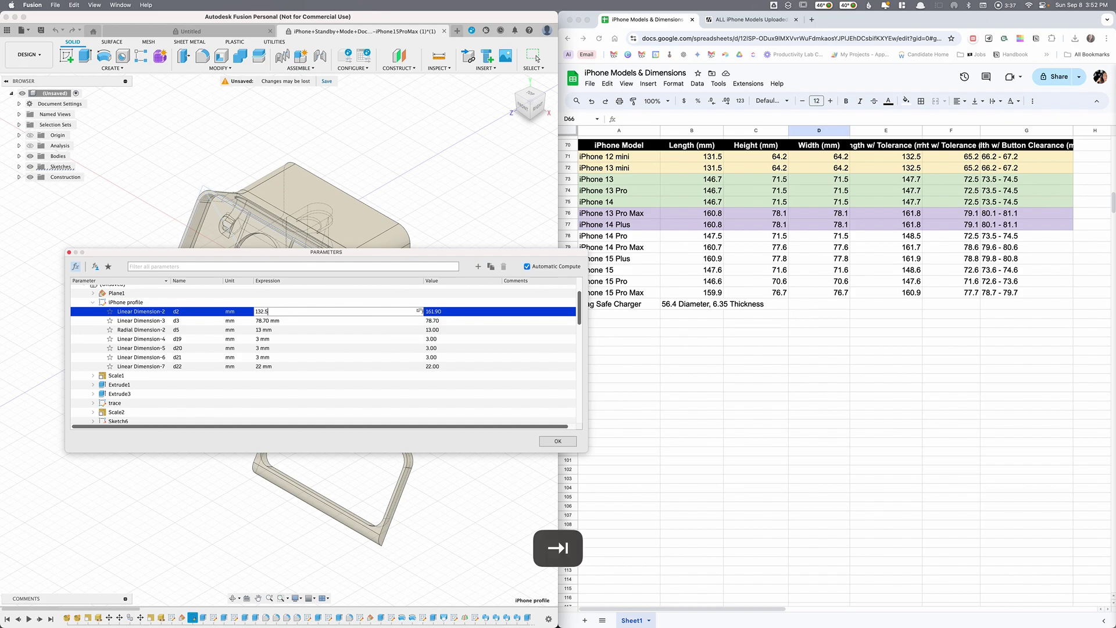
pyautogui.press('Tab')
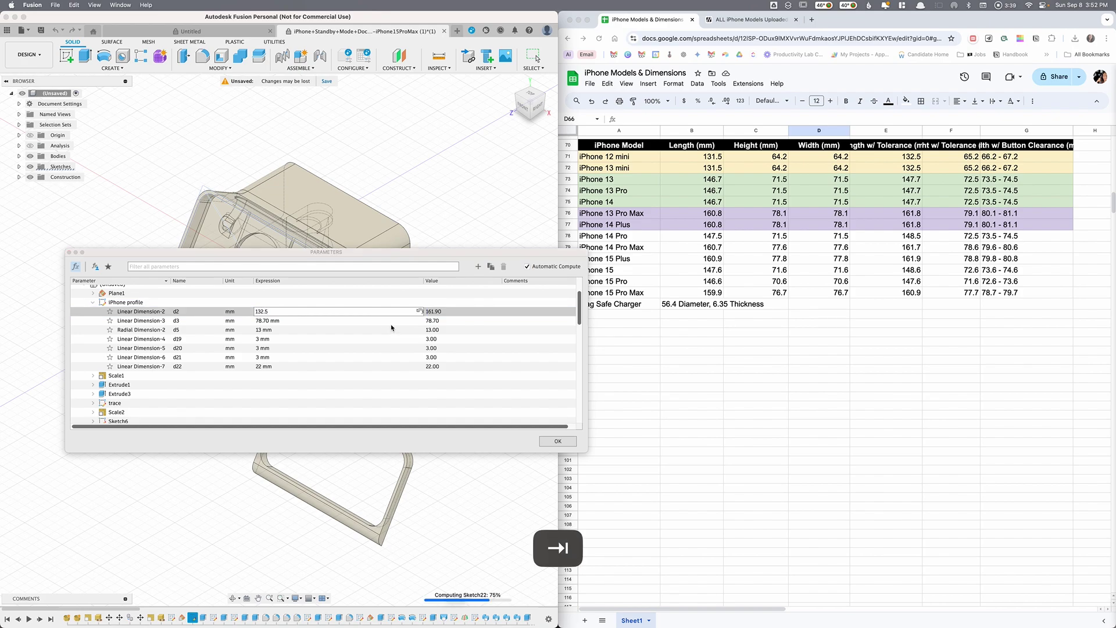
# Set the iPhone profile's Linear Dimension-3 (d3) to 67.2 mm and accept the parameter changes
pyautogui.click(293, 321)
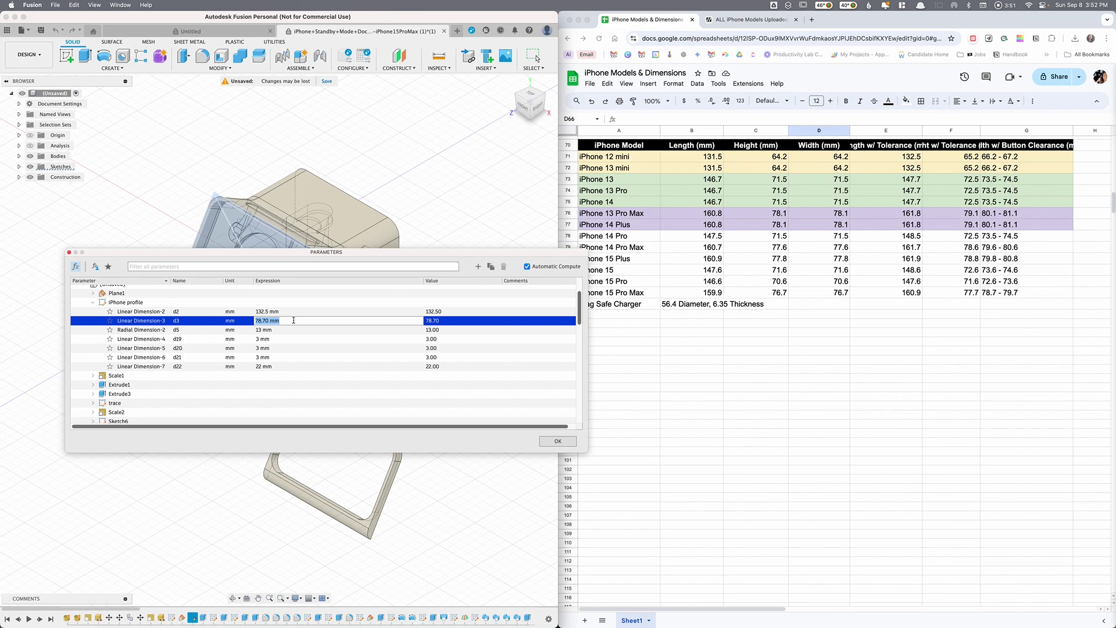
pyautogui.write('67.2')
pyautogui.press('Tab')
pyautogui.press('Return')
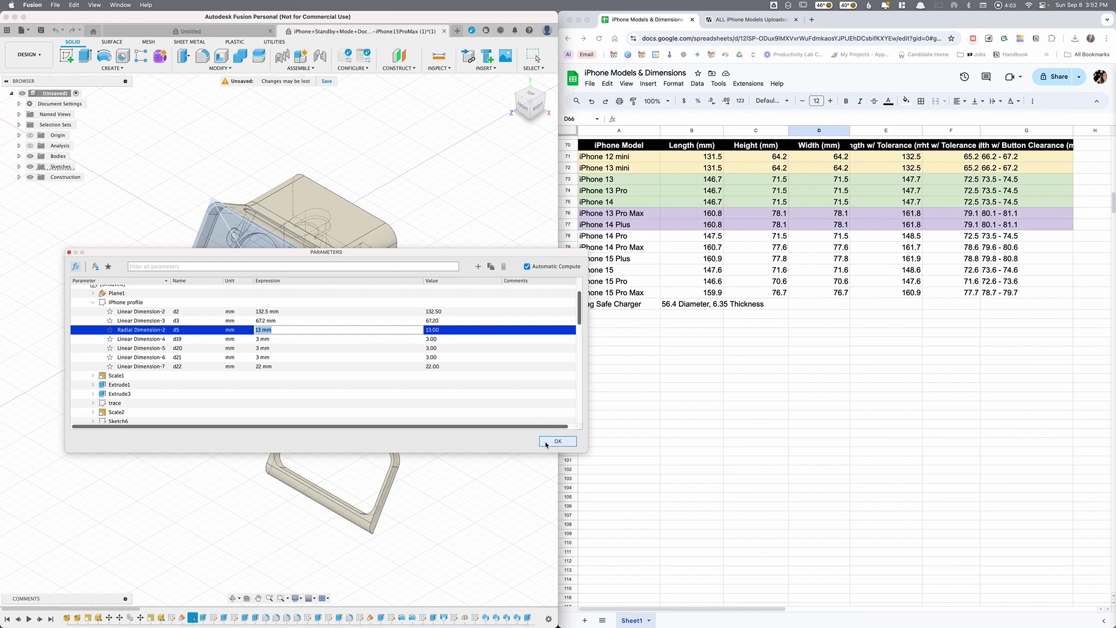
pyautogui.click(546, 444)
# Reopen Change Parameters and set the iPhone profile's Linear Dimension-2 (d2) to 161.9 mm, the iPhone 15 Plus length with tolerance
pyautogui.moveTo(353, 336); pyautogui.dragTo(373, 441, button='middle')
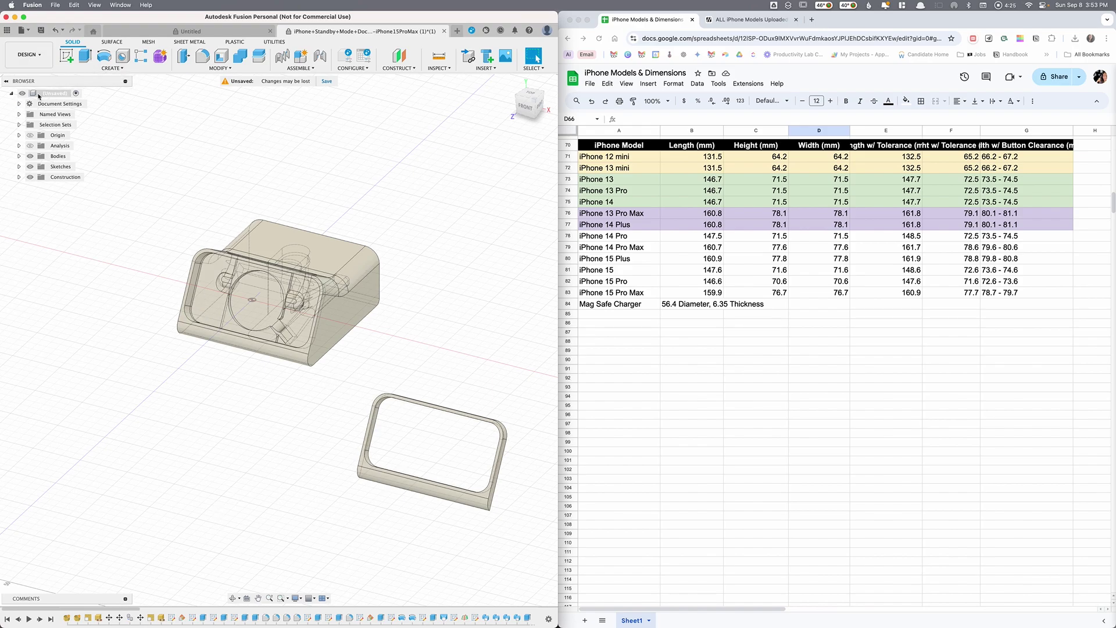
pyautogui.click(52, 5)
pyautogui.click(53, 5)
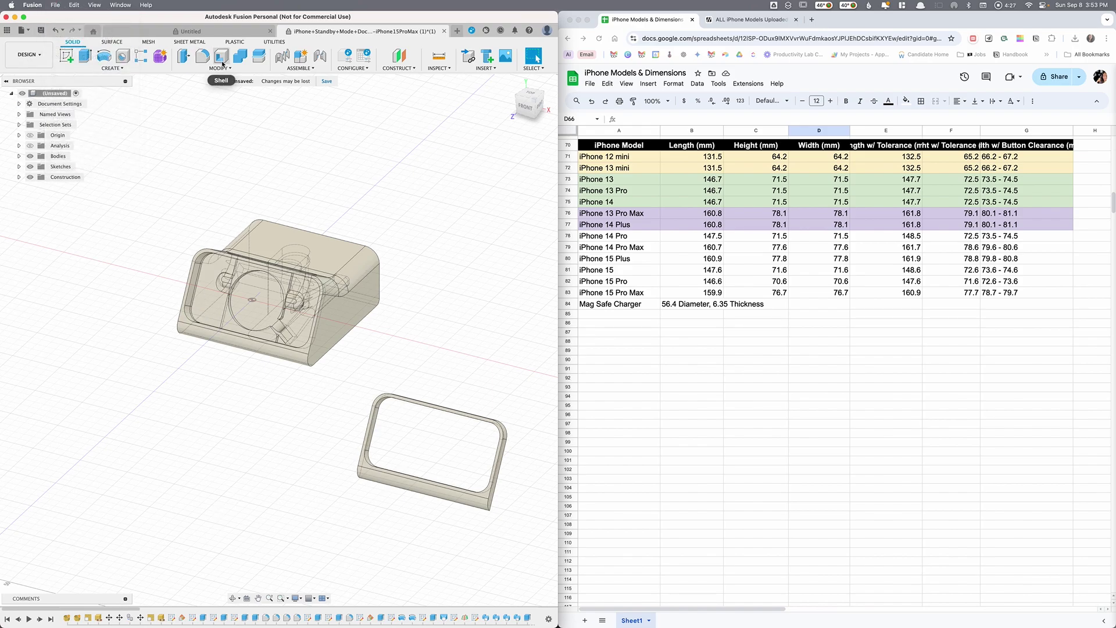
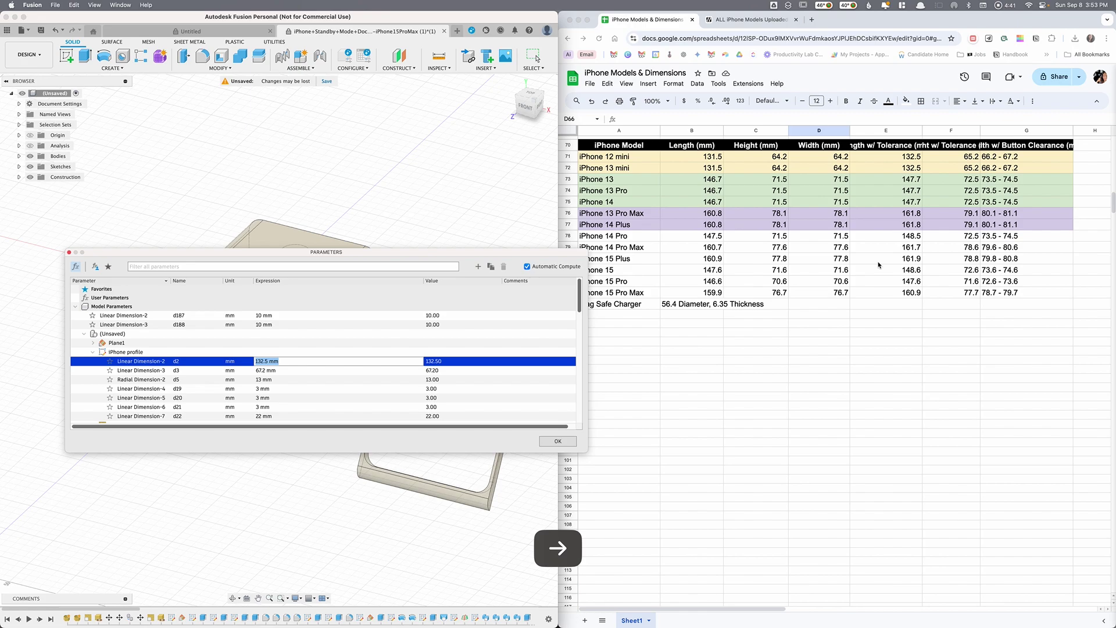
pyautogui.write('61.9')
pyautogui.press('super+a')
pyautogui.write('161')
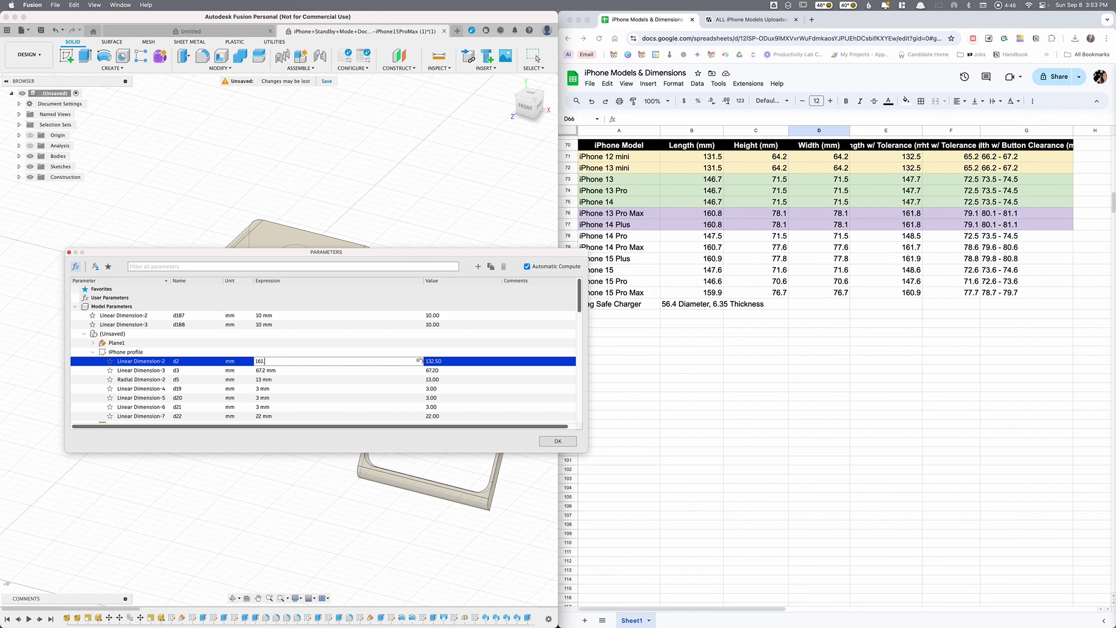
pyautogui.write('.9')
pyautogui.press('Tab')
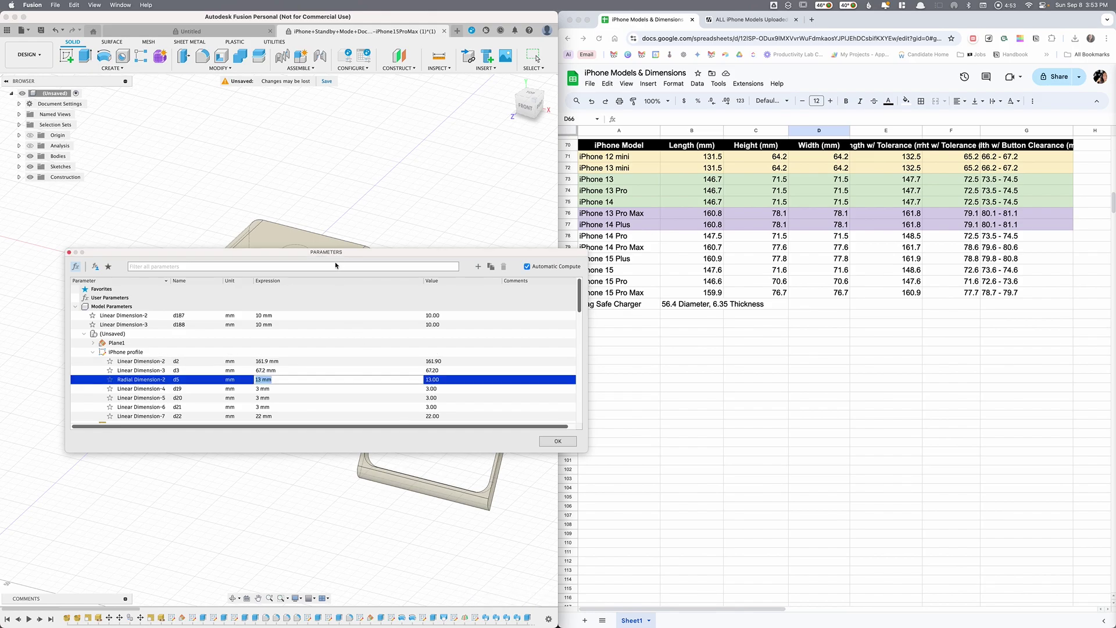
# Move the Parameters dialog clear of the model, set Linear Dimension-3 (d3) to 80.8 mm, and accept the changes
pyautogui.moveTo(341, 255); pyautogui.dragTo(661, 322)
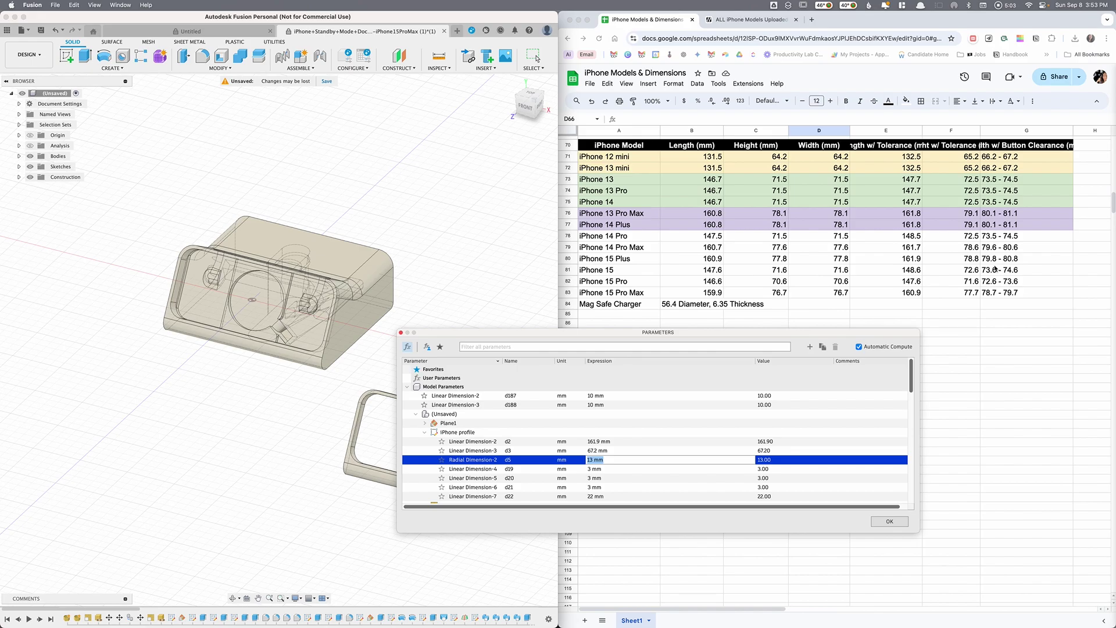
pyautogui.click(645, 451)
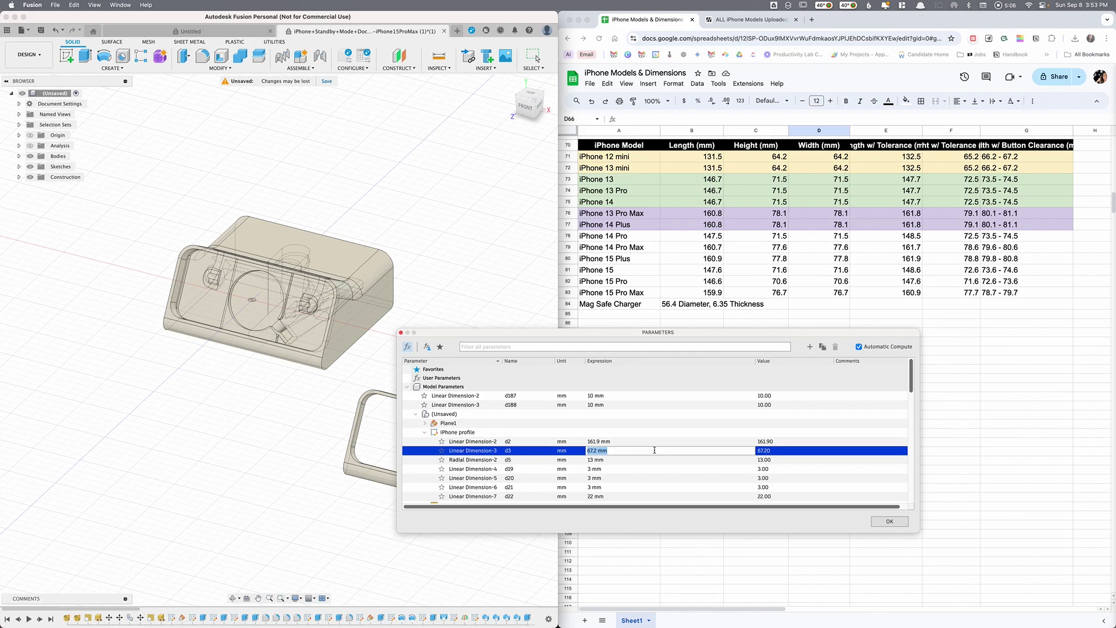
pyautogui.write('80.8')
pyautogui.press('Tab')
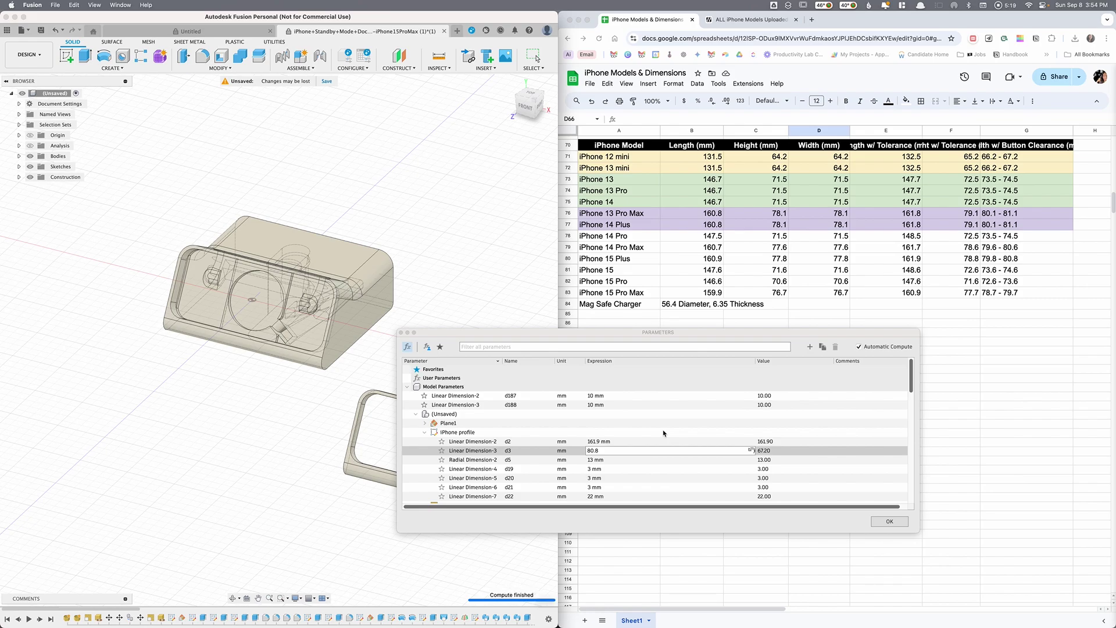
pyautogui.press('Tab')
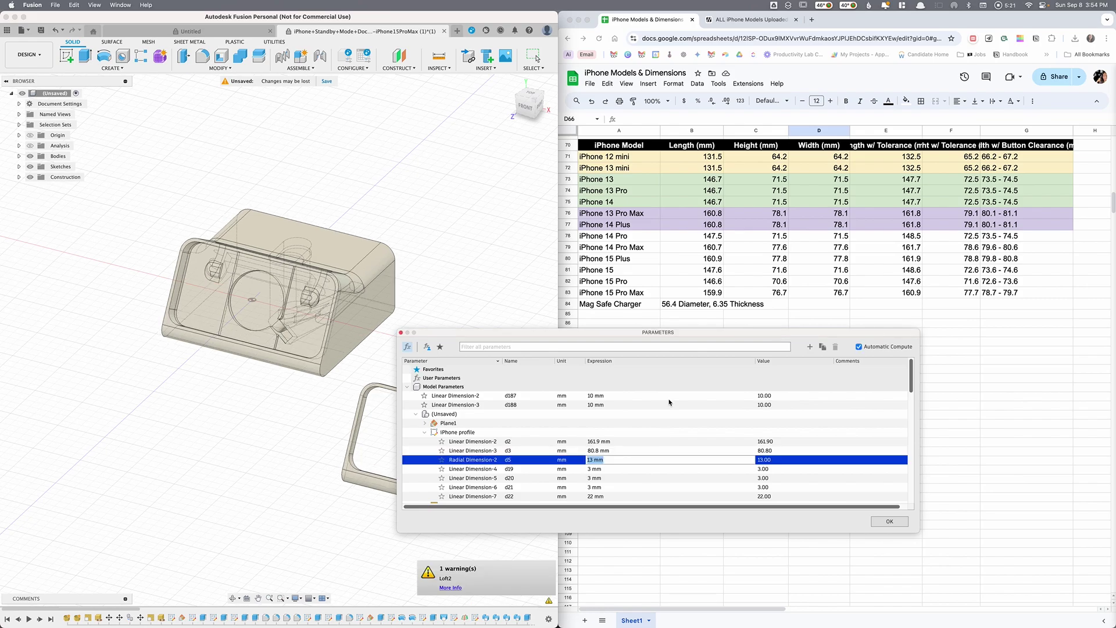
pyautogui.click(885, 521)
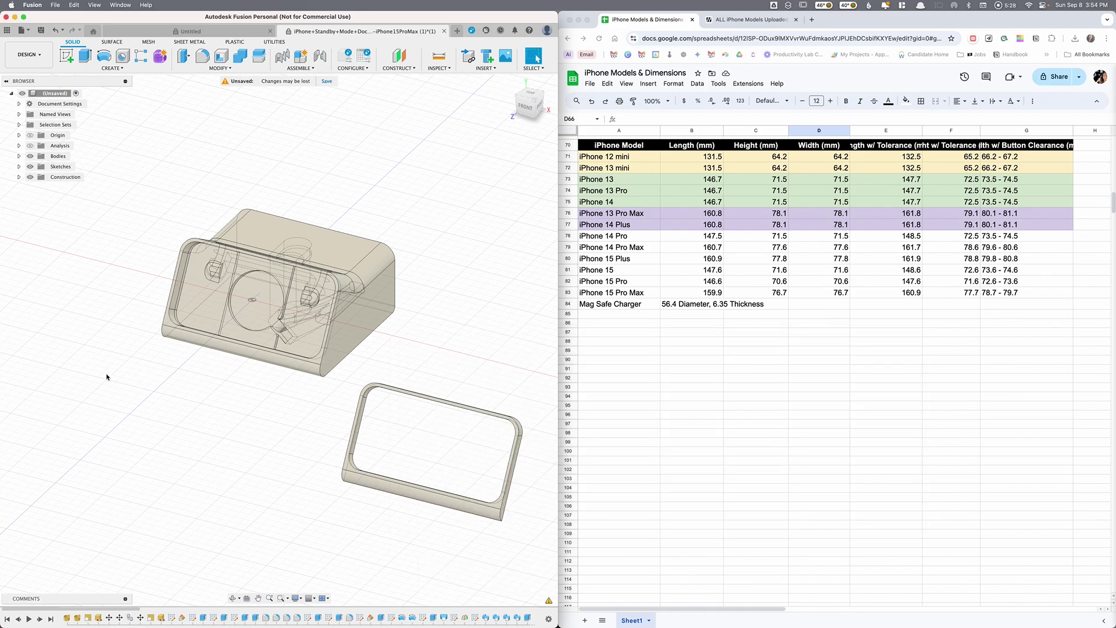
# Change the model's visual style to Shaded with Visible Edges Only
pyautogui.keyDown('shift'); pyautogui.moveTo(138, 376); pyautogui.dragTo(175, 390, button='middle'); pyautogui.keyUp('shift')
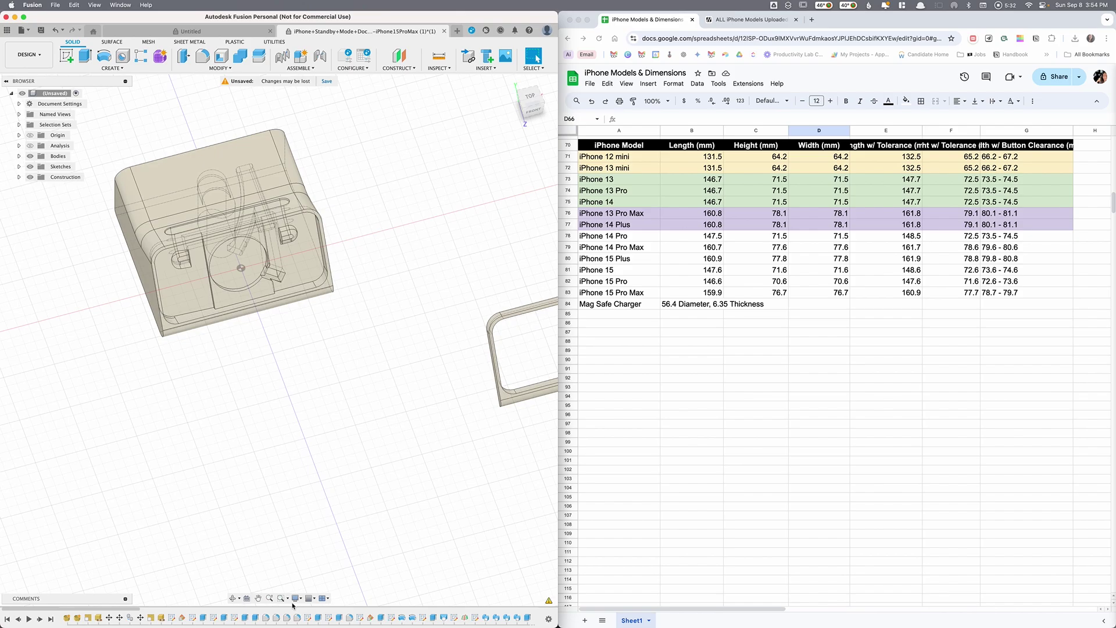
pyautogui.click(295, 599)
pyautogui.moveTo(371, 532)
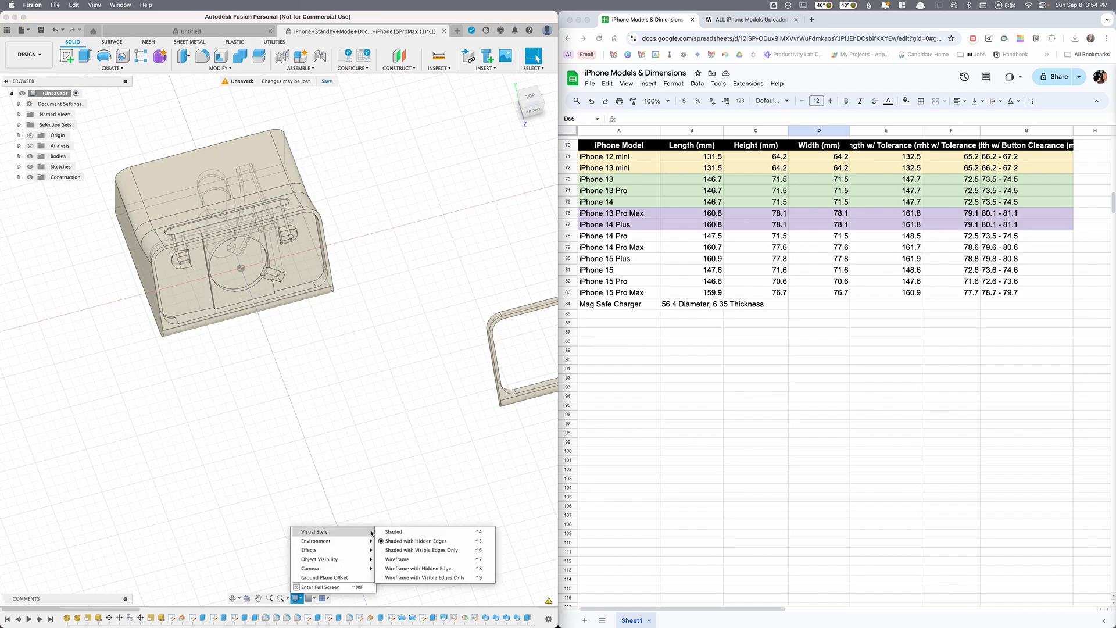
pyautogui.click(421, 550)
# Examine the resized dock body and the separate front frame from several angles and distances
pyautogui.keyDown('shift'); pyautogui.moveTo(399, 513); pyautogui.dragTo(397, 488, button='middle'); pyautogui.keyUp('shift')
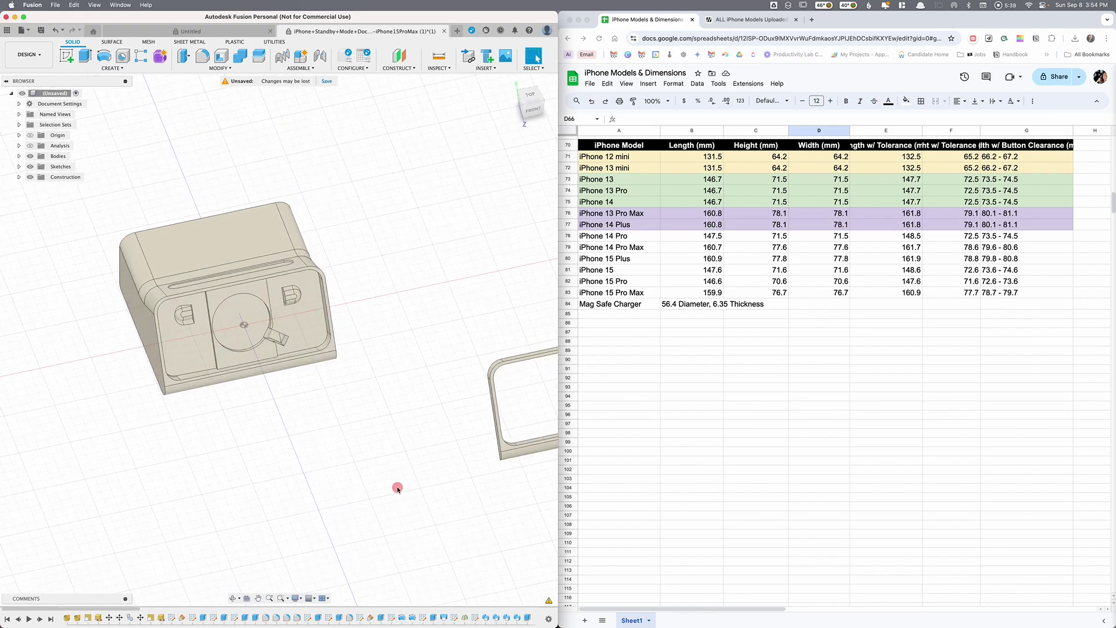
pyautogui.rightClick(398, 489)
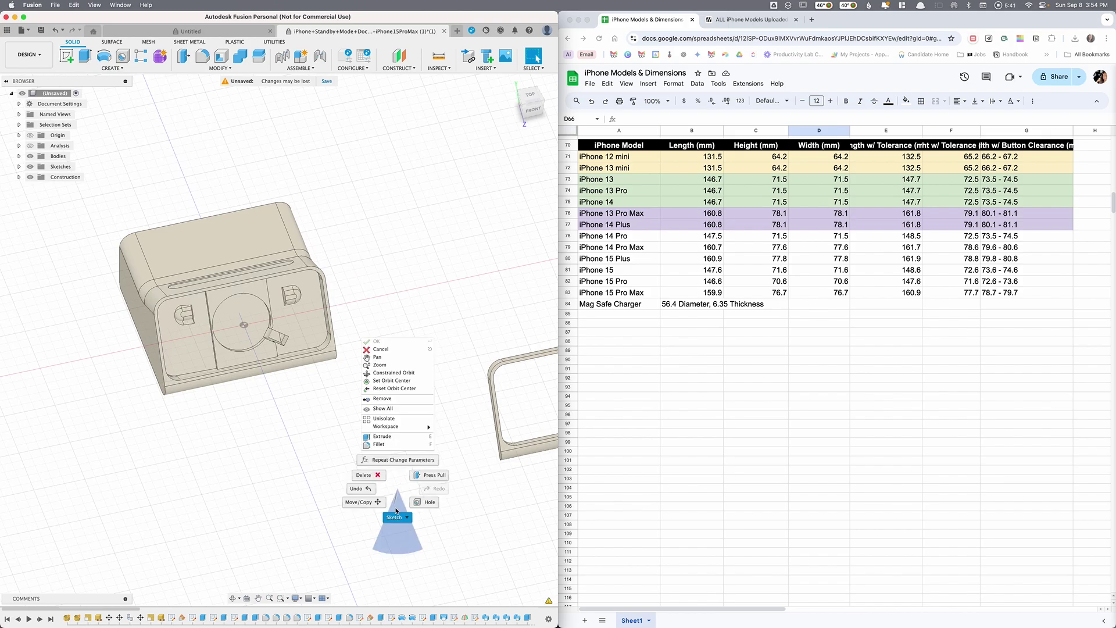
pyautogui.click(397, 485)
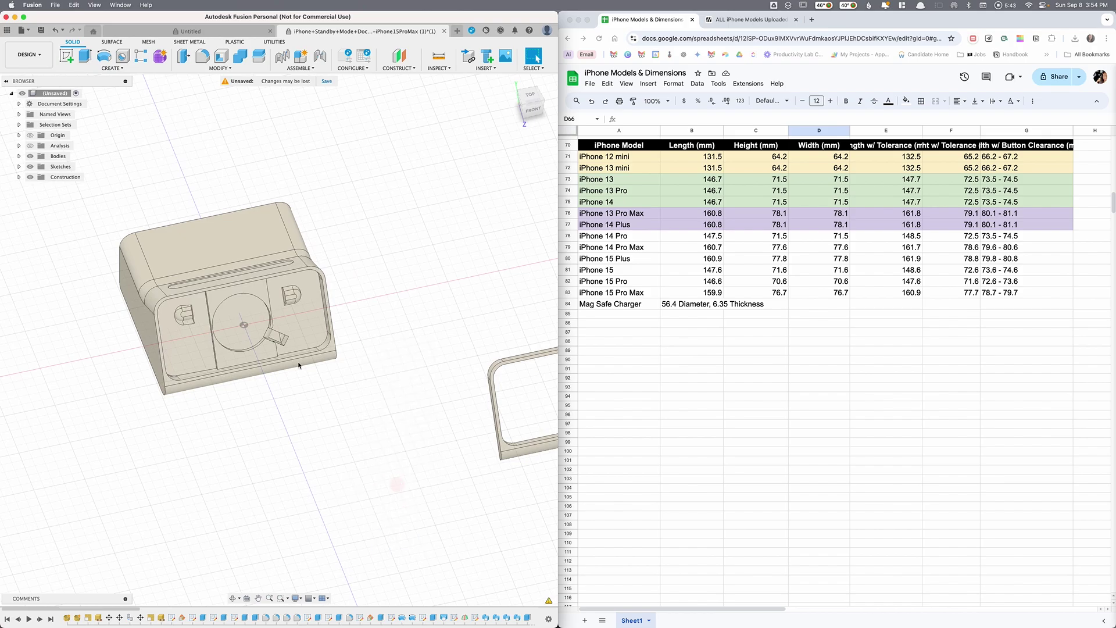
pyautogui.scroll(3, 297, 369)
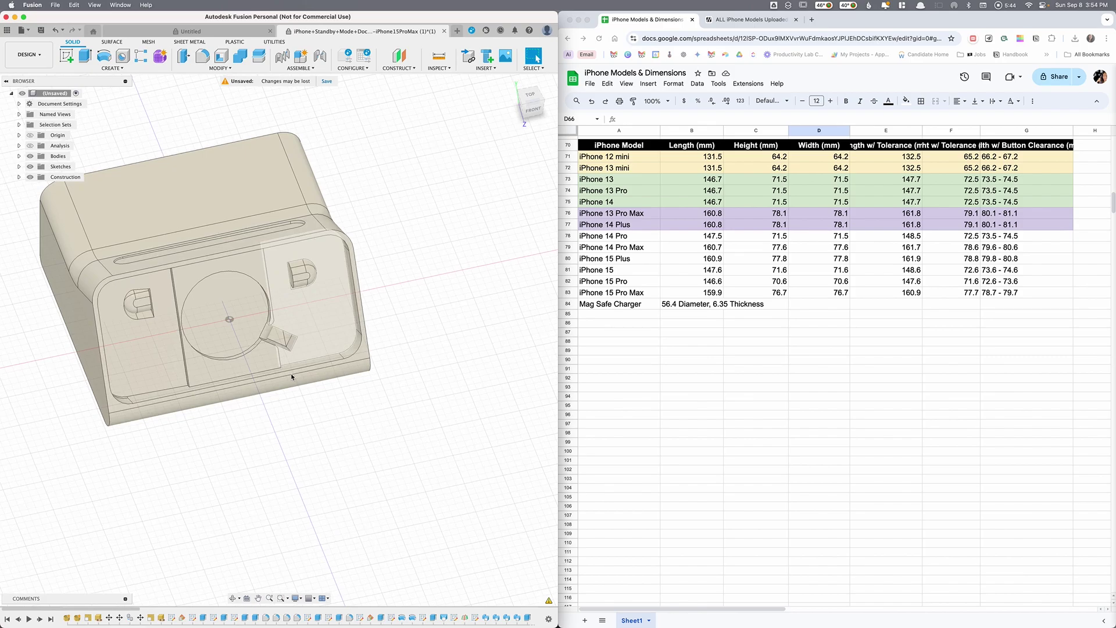
pyautogui.scroll(-2, 335, 395)
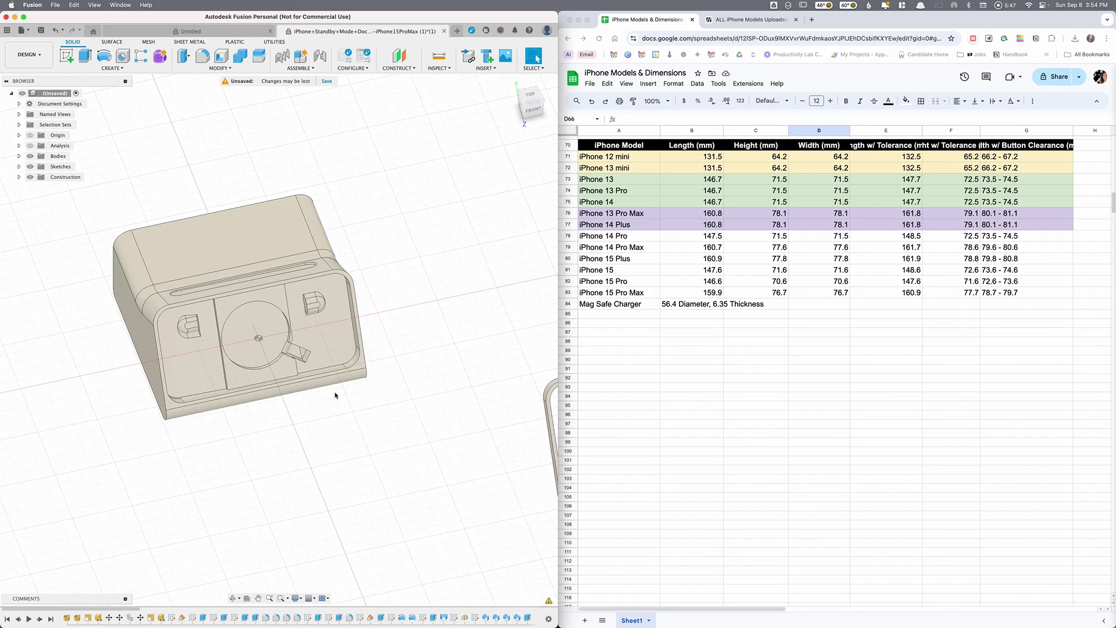
pyautogui.scroll(-2, 335, 395)
pyautogui.moveTo(334, 395); pyautogui.dragTo(269, 368, button='middle')
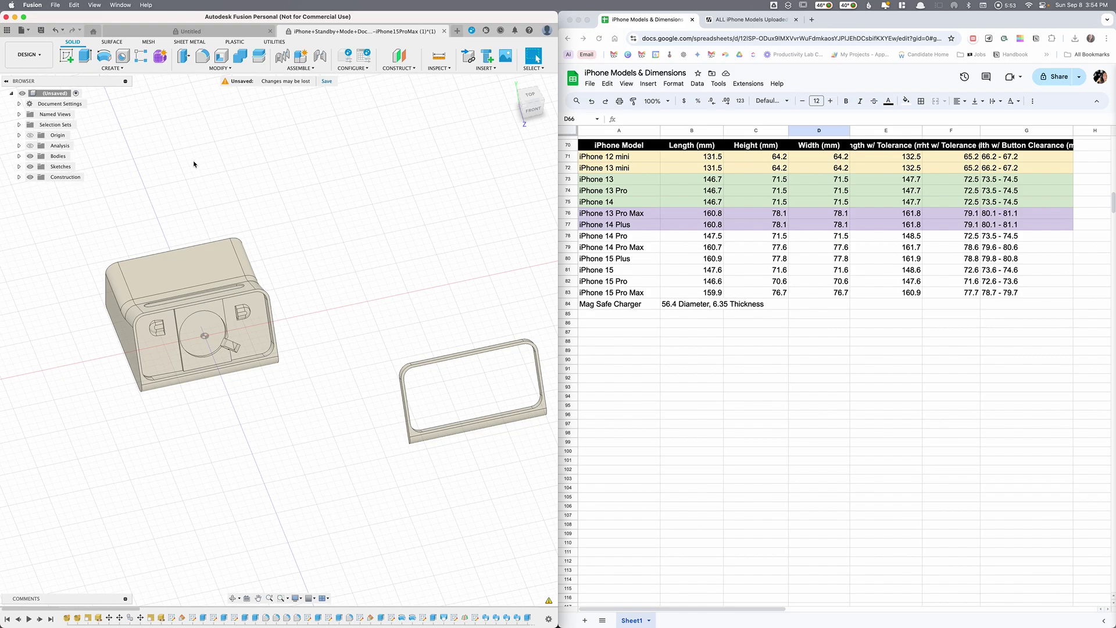
pyautogui.keyDown('shift'); pyautogui.moveTo(193, 164); pyautogui.dragTo(51, 6, button='middle'); pyautogui.keyUp('shift')
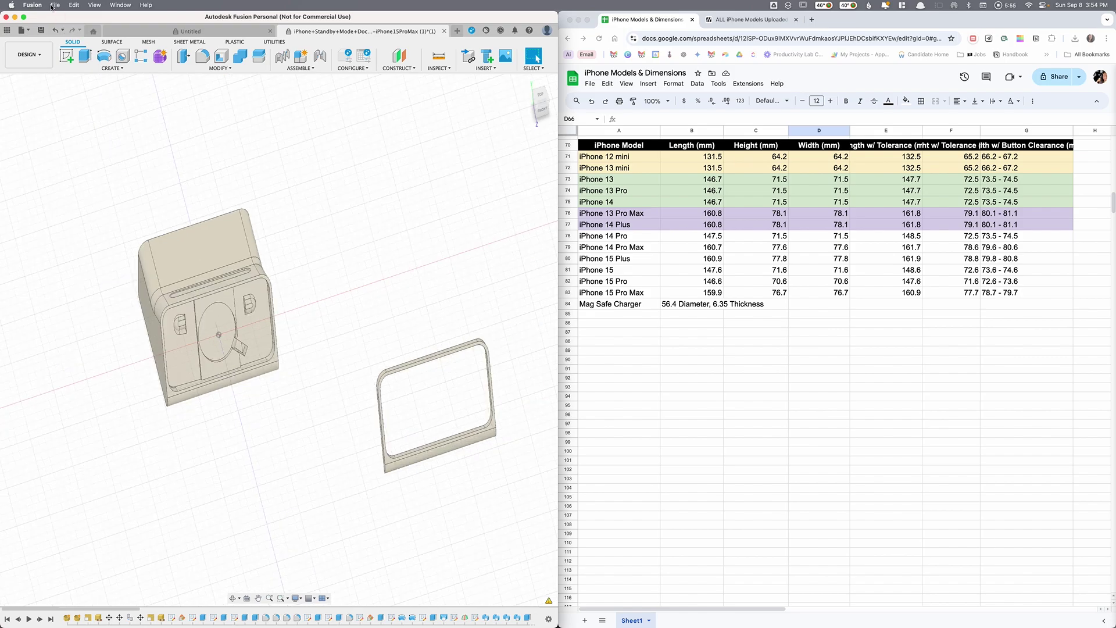
# Enlarge the window, try a 3D Print export of the dock's main body as binary STL in millimetres, and cancel the save
pyautogui.hotkey('ctrl', 'alt', 'Return')
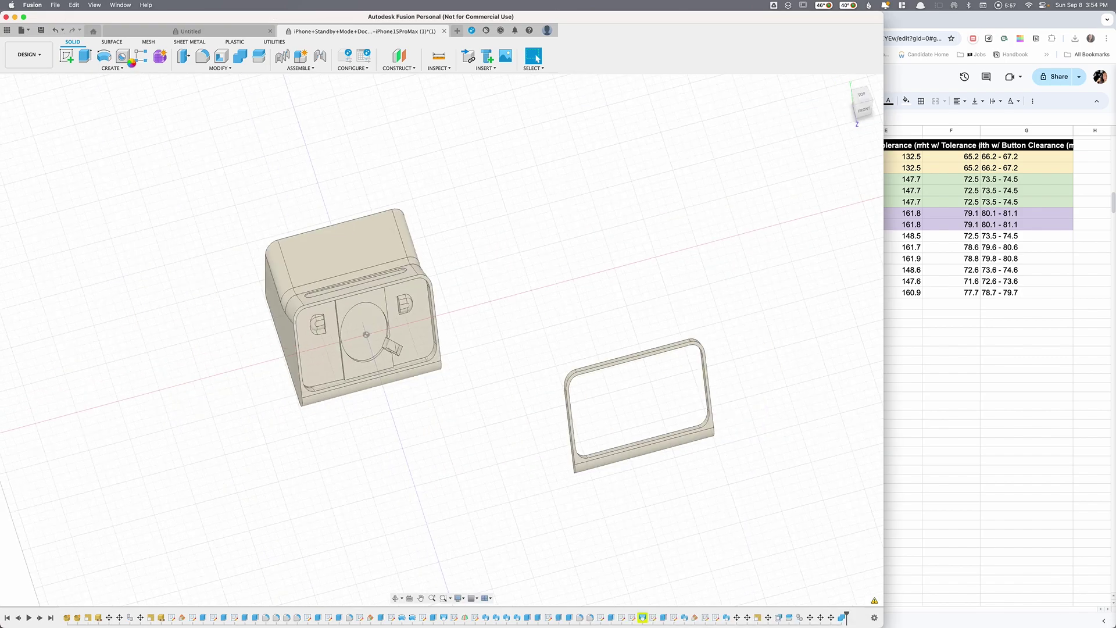
pyautogui.click(56, 5)
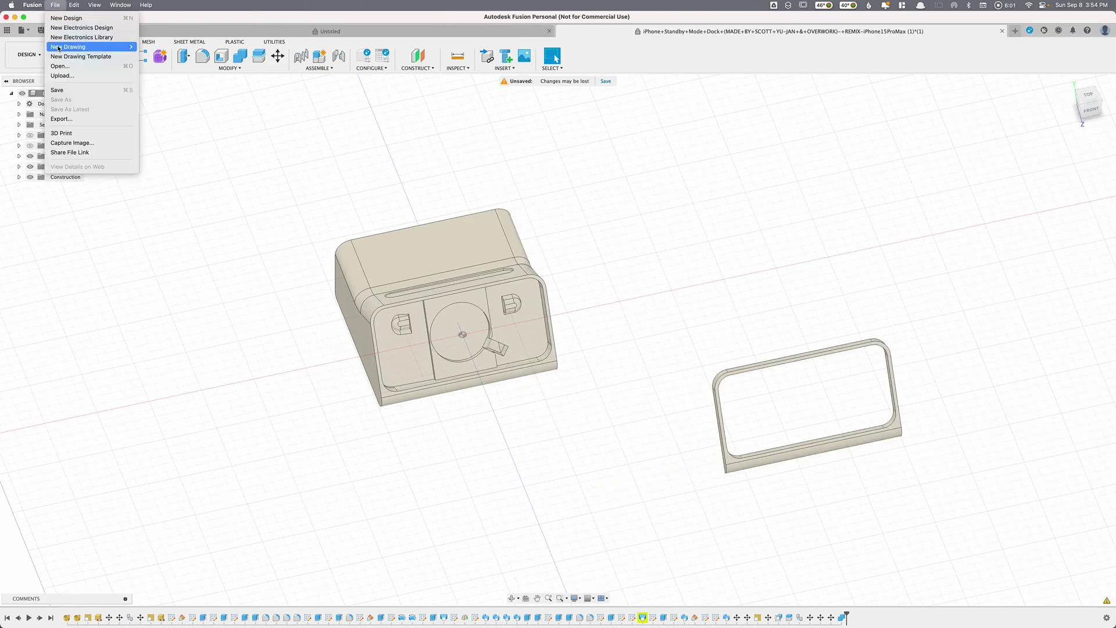
pyautogui.click(64, 133)
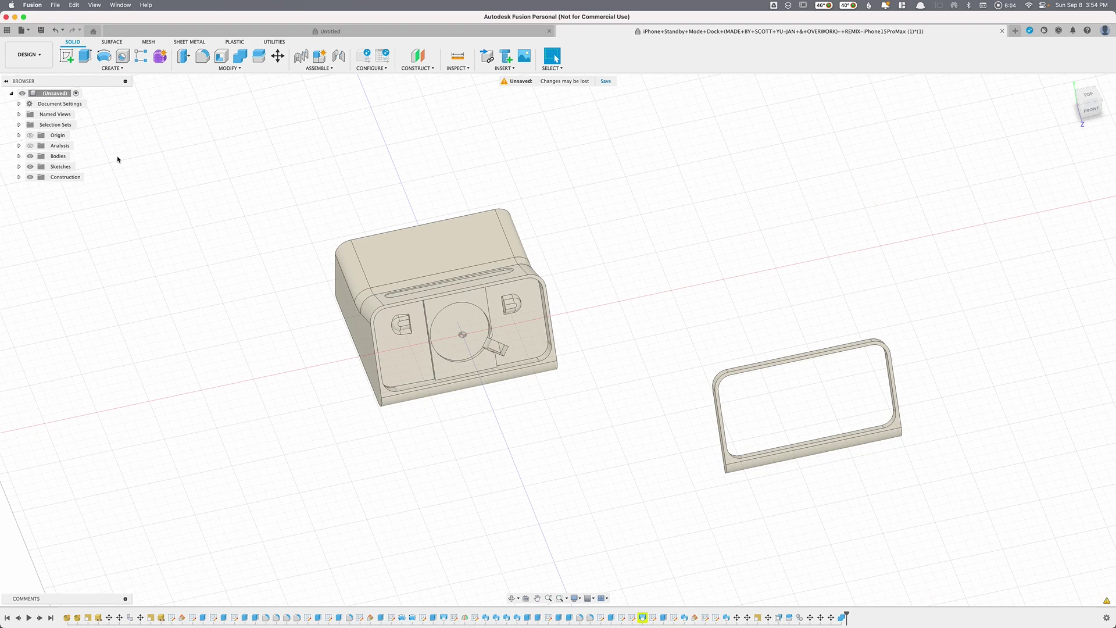
pyautogui.click(429, 240)
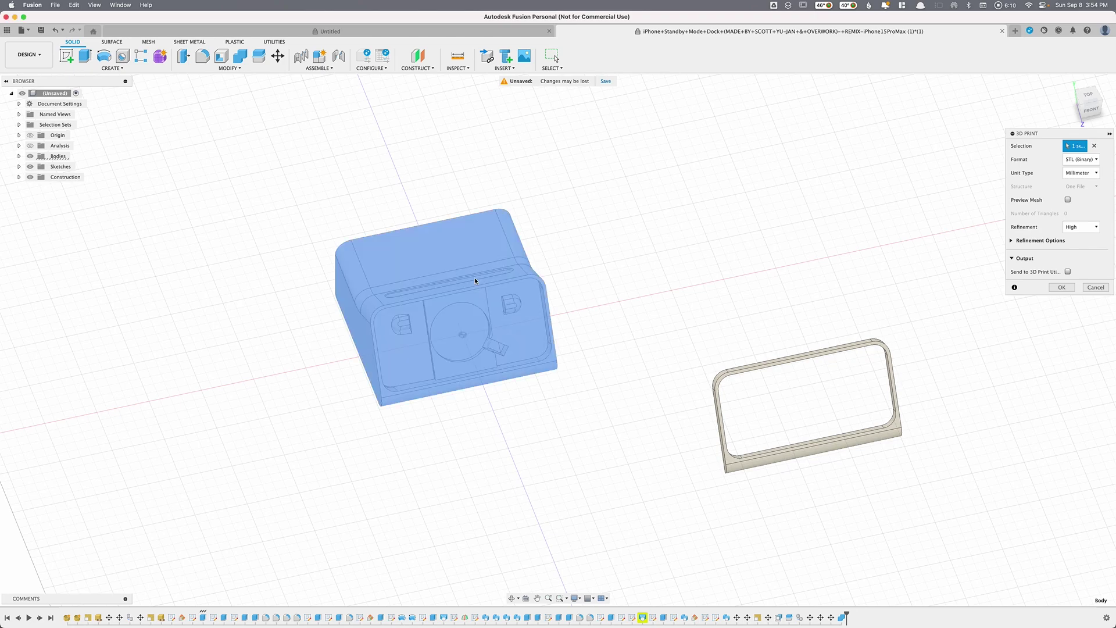
pyautogui.click(1061, 288)
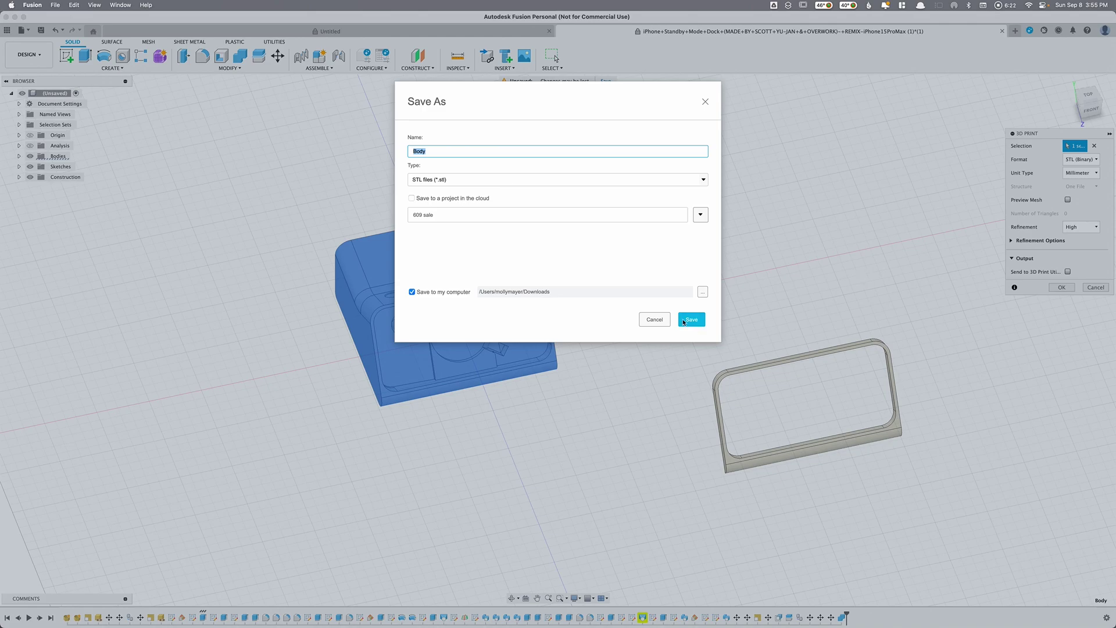
pyautogui.click(655, 322)
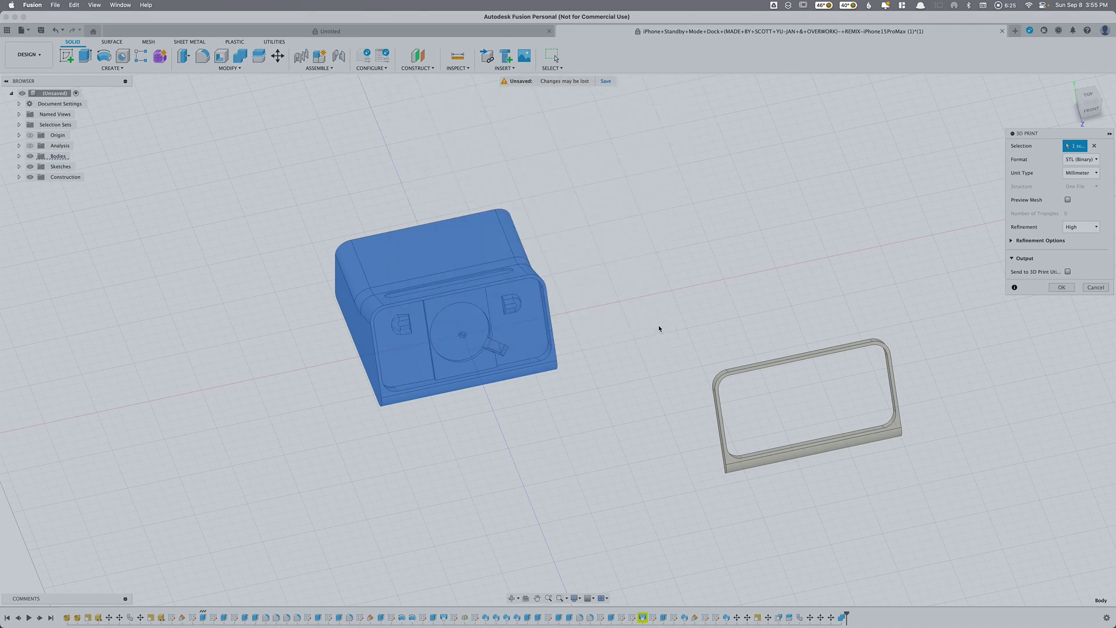
pyautogui.press('Escape')
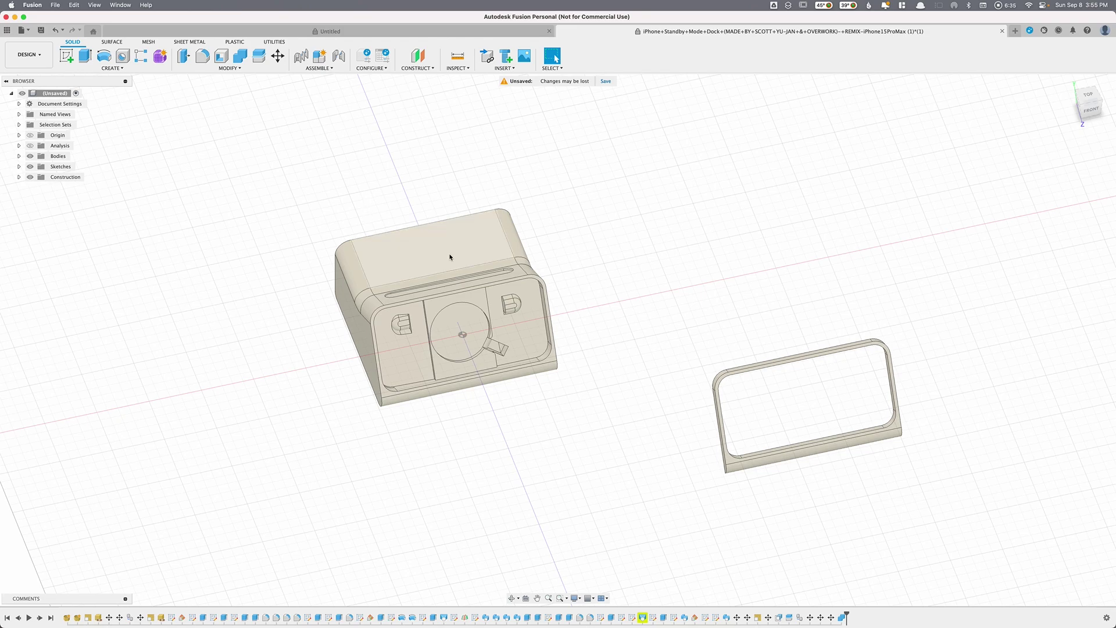
# Try a 3D Print export of the dock's Clicker body as a high-refinement binary STL, and cancel the save
pyautogui.click(55, 4)
pyautogui.click(115, 126)
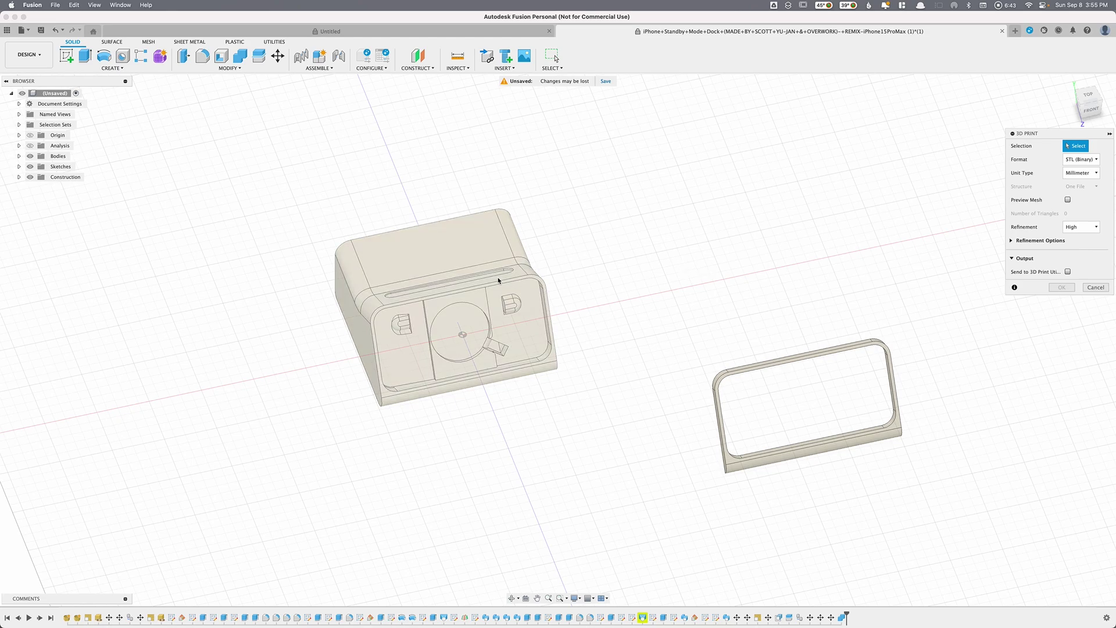
pyautogui.click(514, 309)
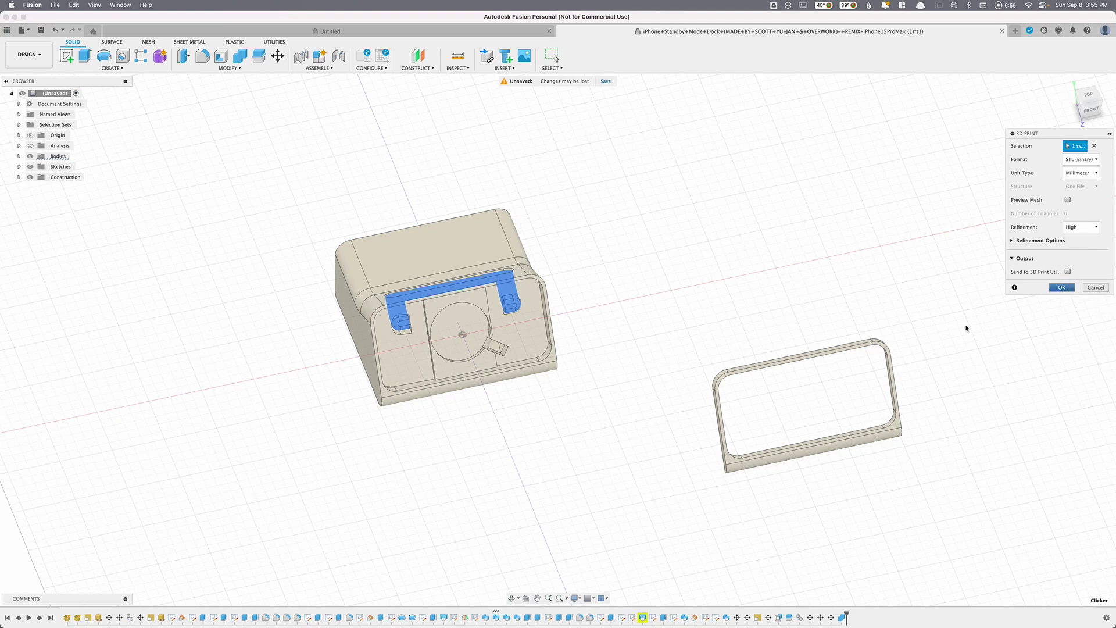
pyautogui.press('Return')
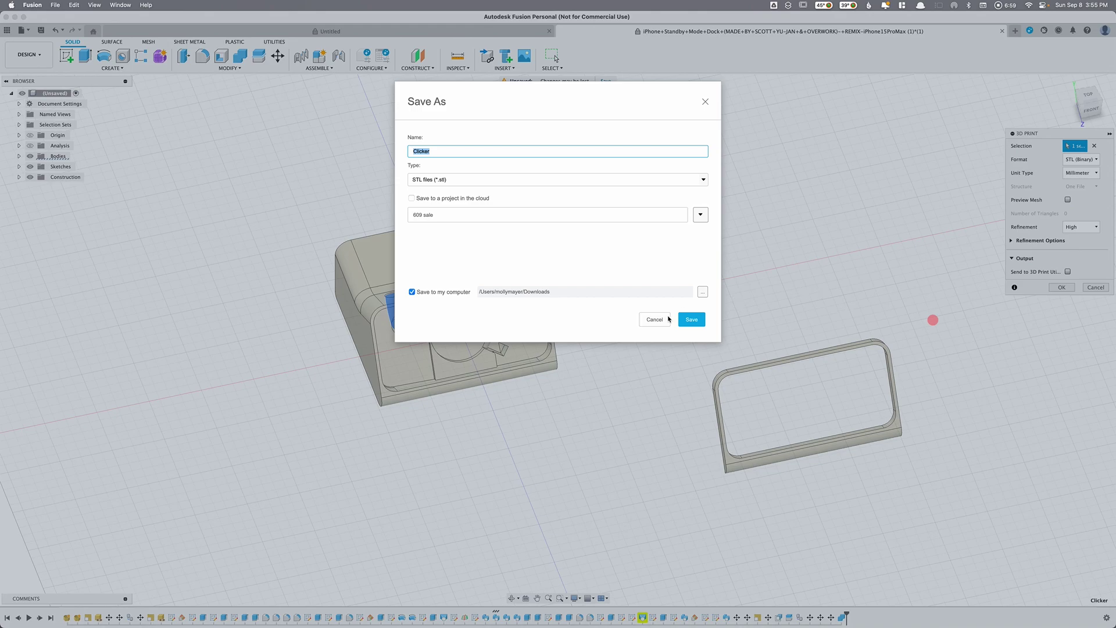
pyautogui.click(652, 320)
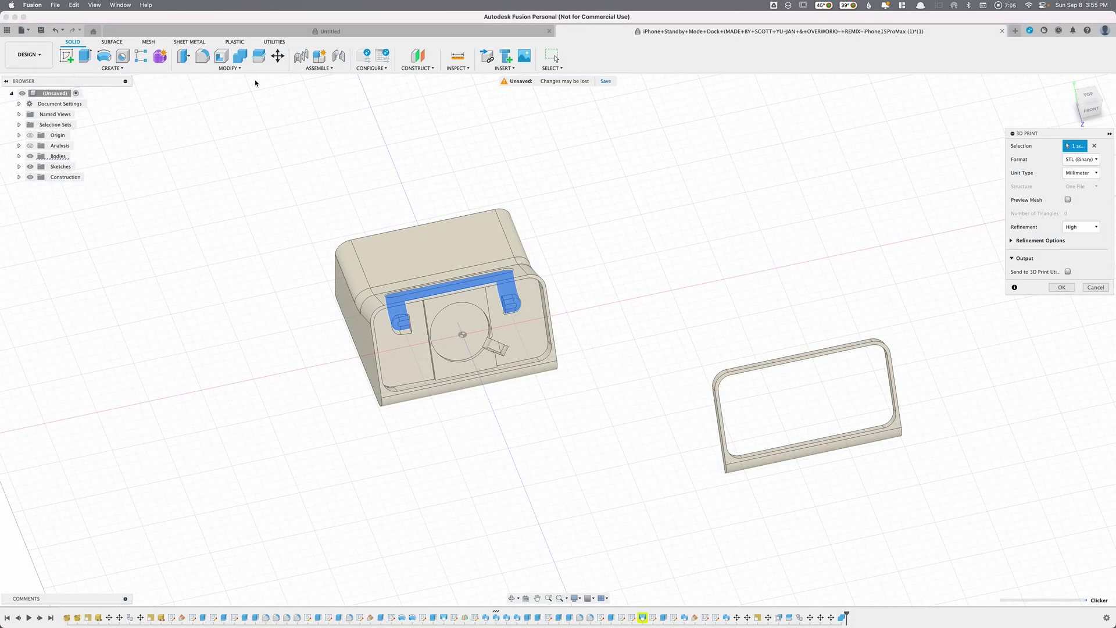
# Open Change Parameters again, narrow the window to uncover the dimensions sheet behind it, and reposition the Parameters dialog
pyautogui.click(229, 69)
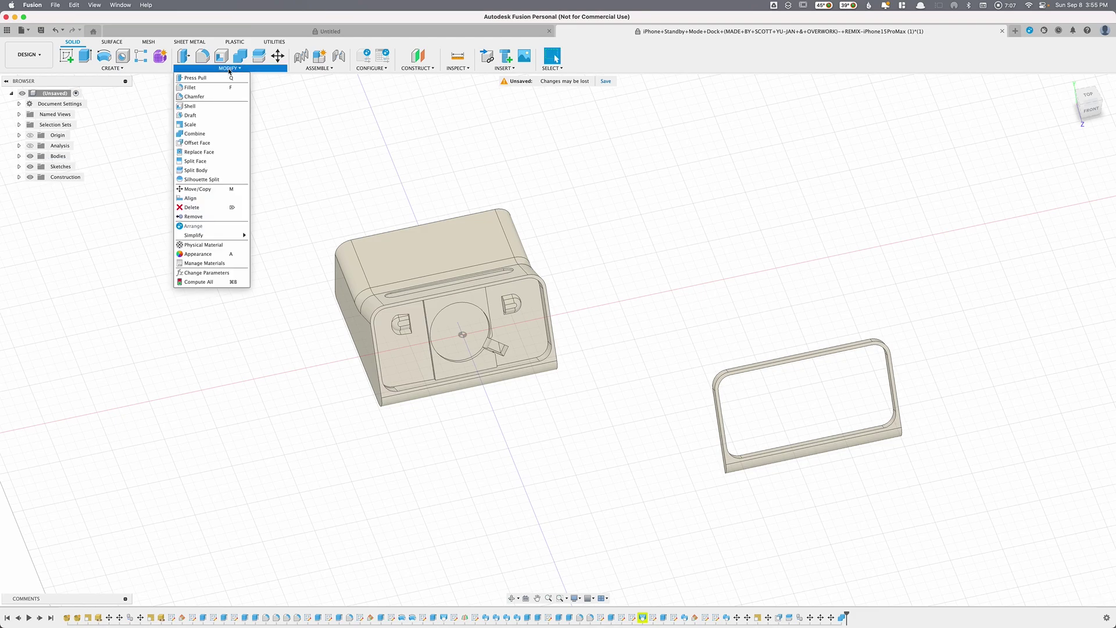
pyautogui.click(222, 273)
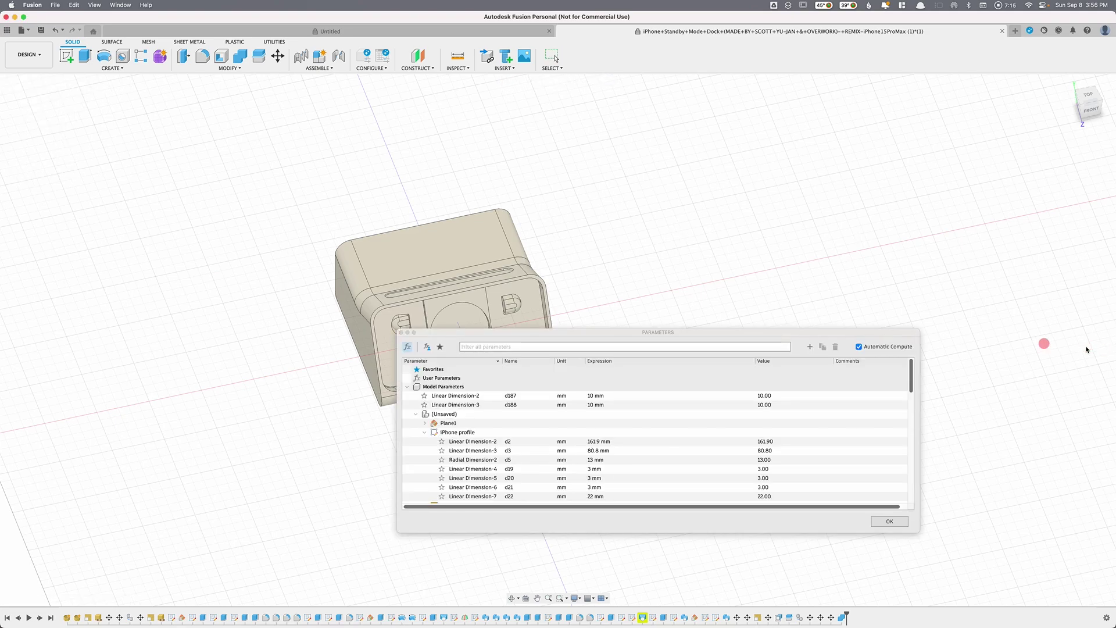
pyautogui.keyDown('shift'); pyautogui.moveTo(885, 336); pyautogui.dragTo(1086, 350, button='middle'); pyautogui.keyUp('shift')
pyautogui.moveTo(1115, 349); pyautogui.dragTo(1044, 349)
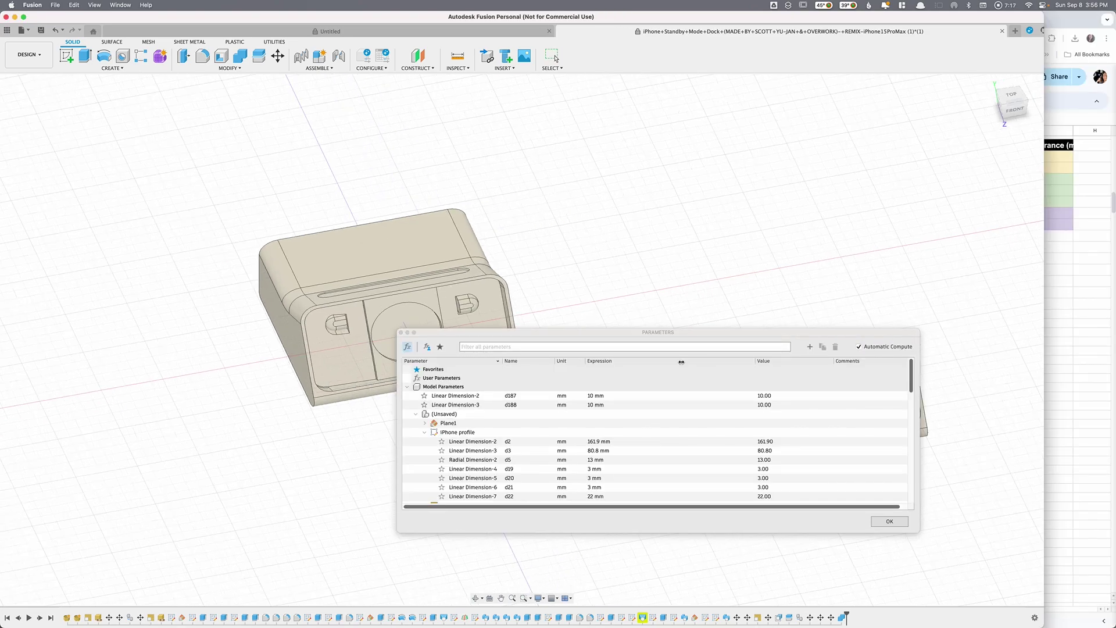
pyautogui.moveTo(899, 376); pyautogui.dragTo(885, 372)
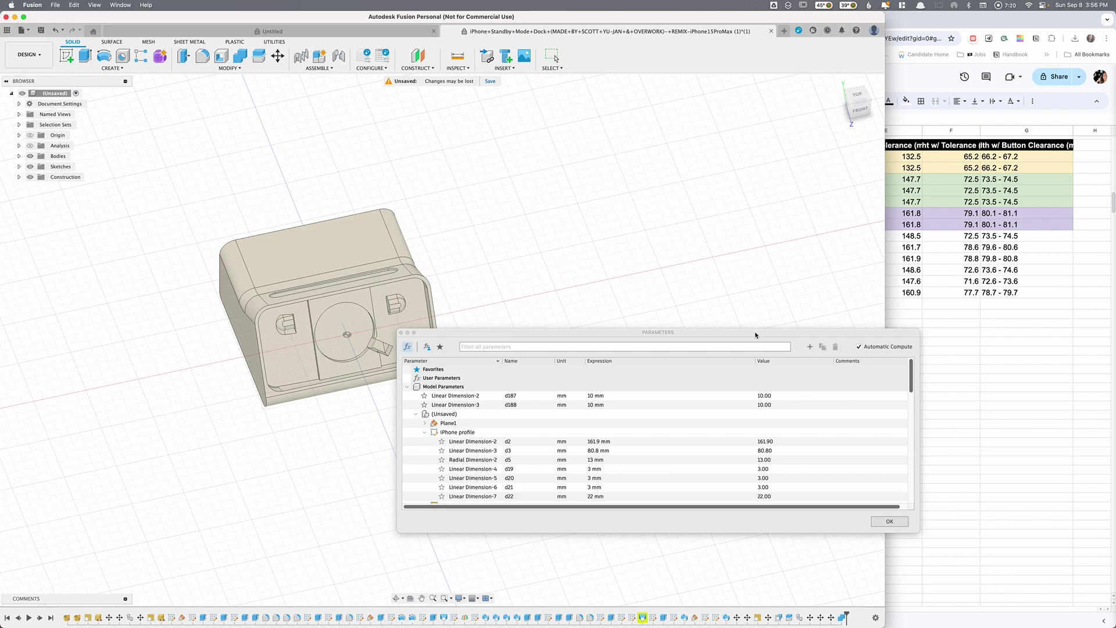
pyautogui.moveTo(746, 332); pyautogui.dragTo(747, 313)
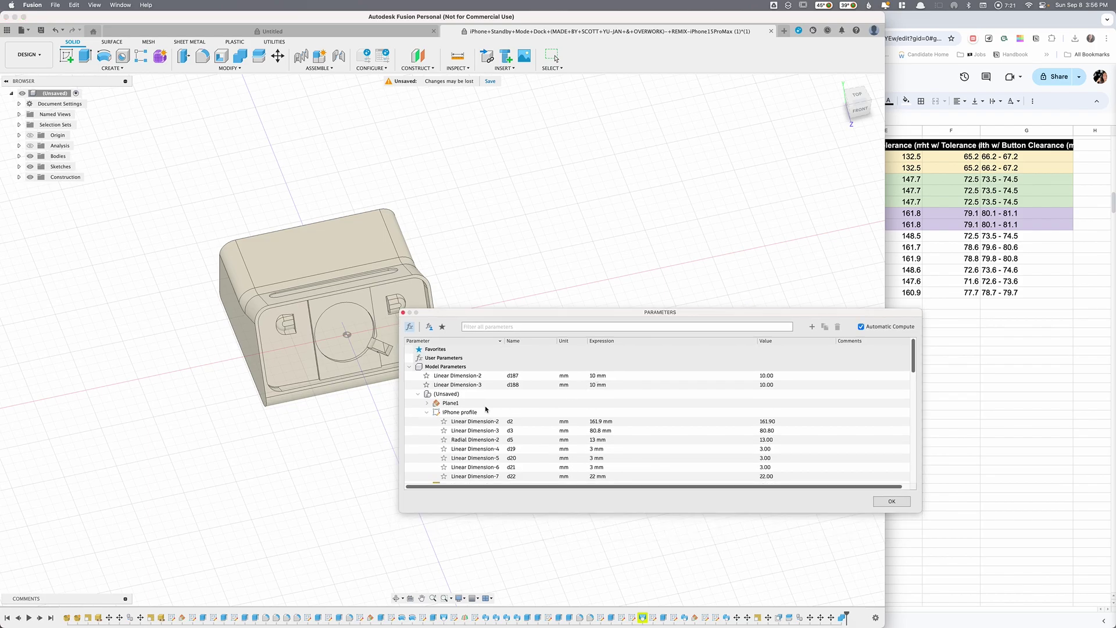
# Look through the model parameters and expand the dimensions of the trace sketch, Sketch6 and Sketch7
pyautogui.click(417, 395)
pyautogui.scroll(-5, 465, 430)
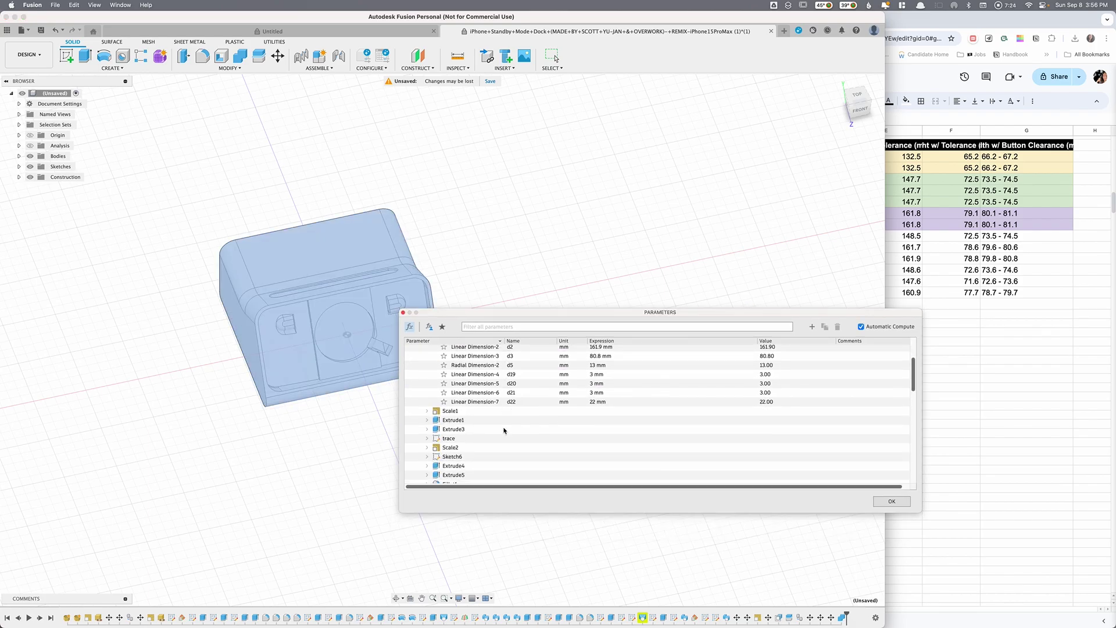
pyautogui.scroll(-1, 455, 427)
pyautogui.click(427, 388)
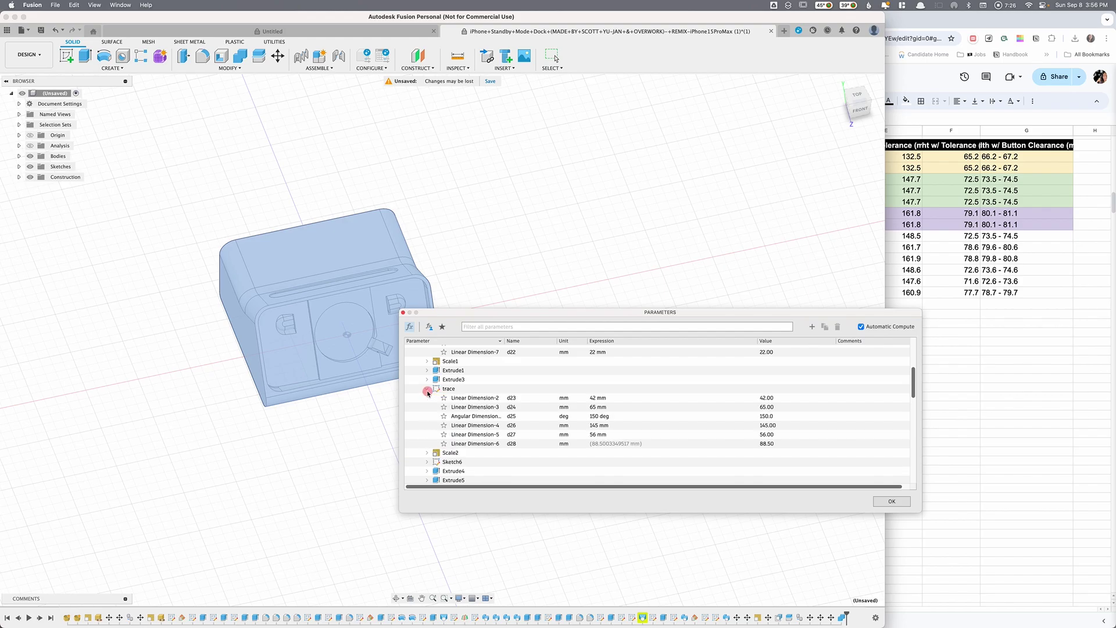
pyautogui.scroll(-2, 426, 412)
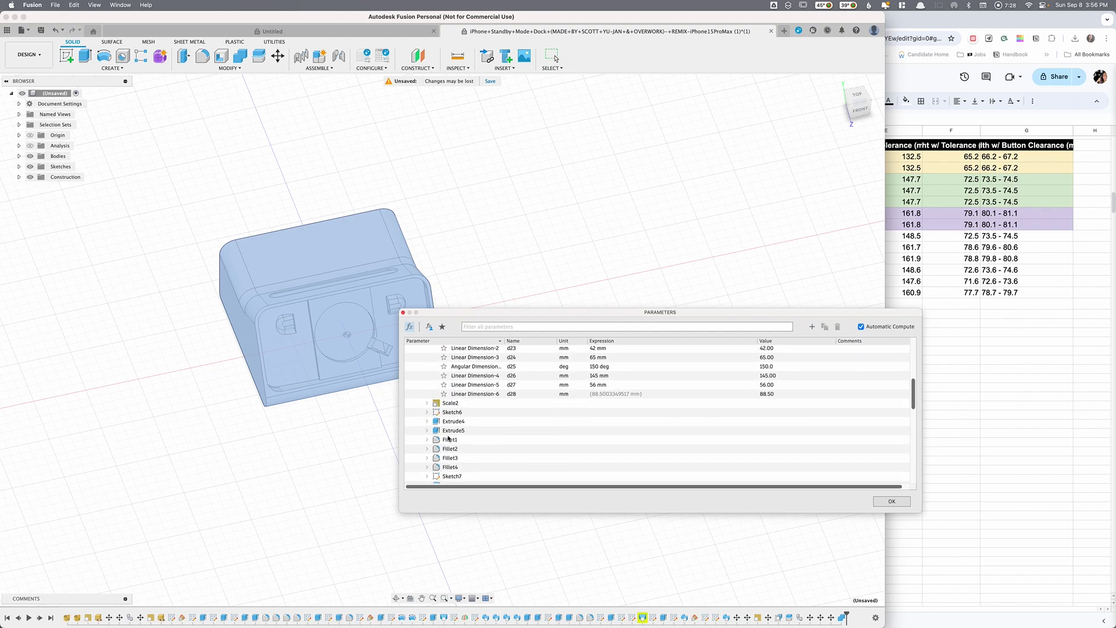
pyautogui.scroll(2, 458, 433)
pyautogui.scroll(-2, 458, 434)
pyautogui.click(428, 412)
pyautogui.scroll(-1, 436, 428)
pyautogui.scroll(-2, 426, 424)
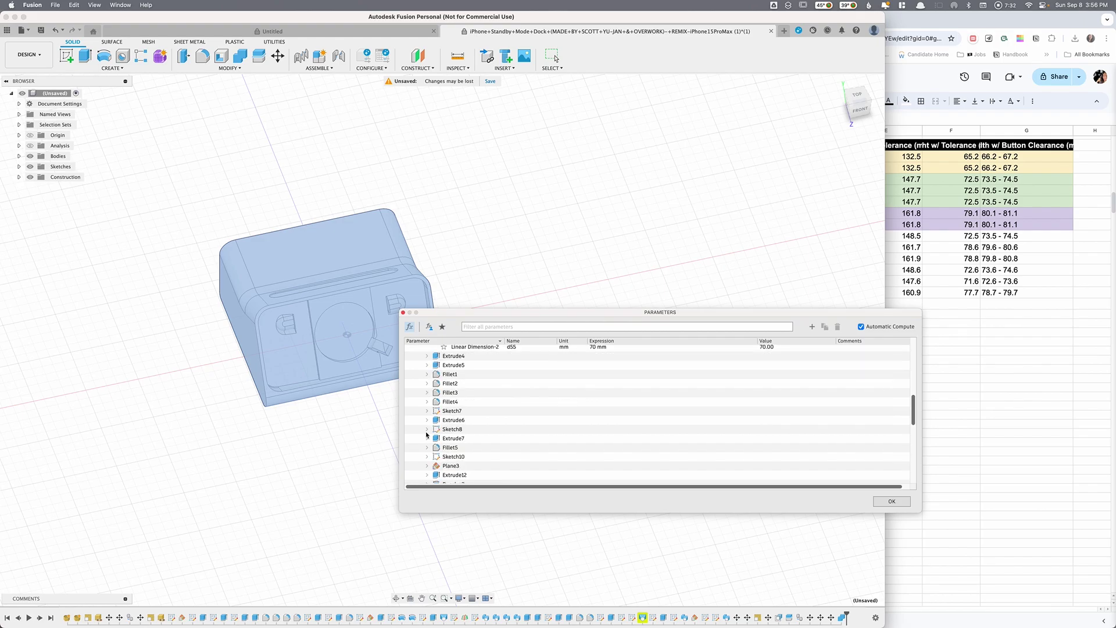
pyautogui.click(427, 411)
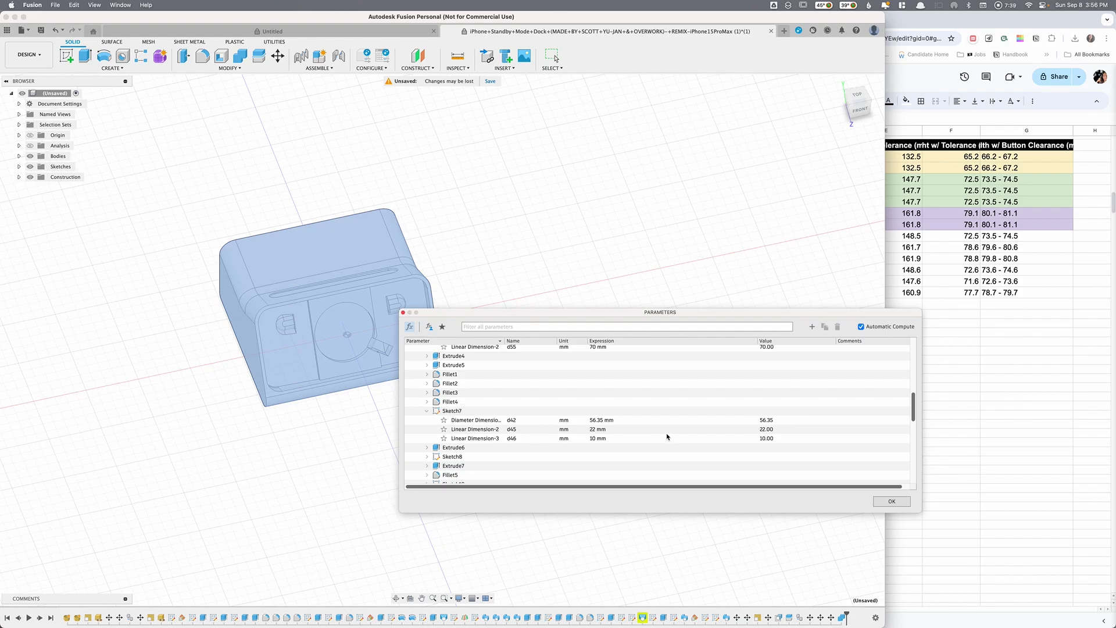
# Check the MagSafe charger diameter in the dimensions sheet, set Sketch7's diameter dimension to 56.4 mm, and accept the parameters
pyautogui.click(594, 419)
pyautogui.click(1044, 428)
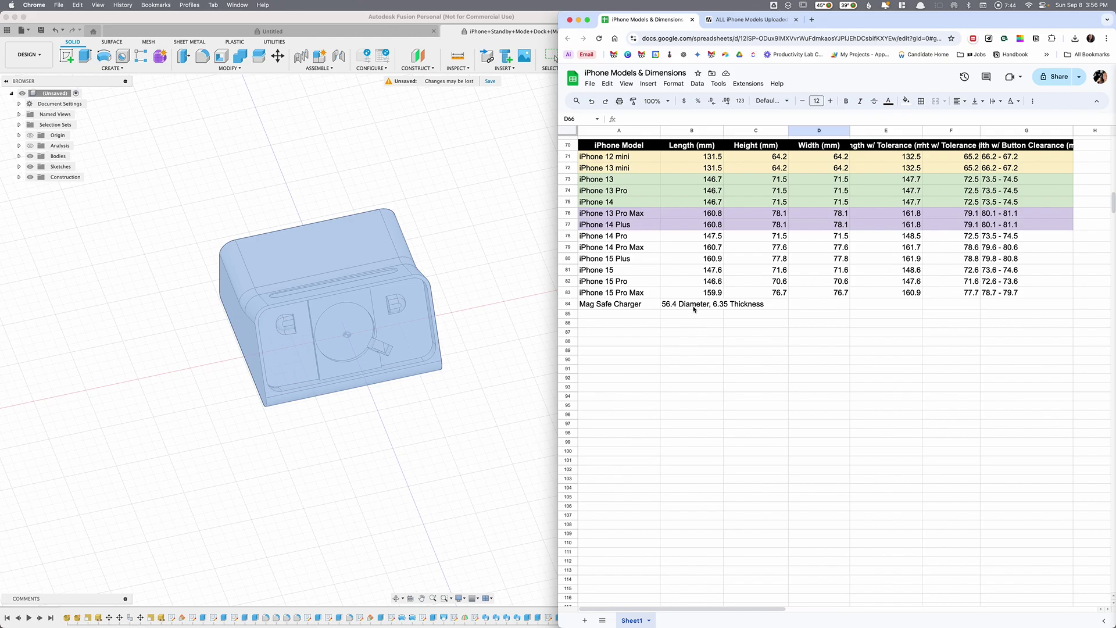
pyautogui.press('super+Tab')
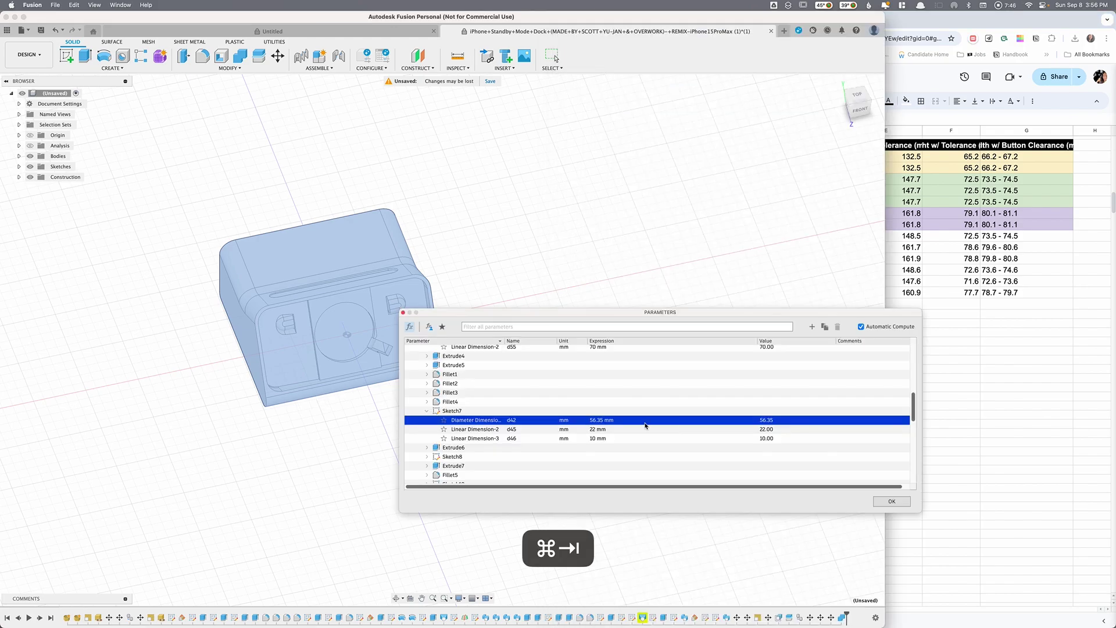
pyautogui.click(621, 419)
pyautogui.write('56.4')
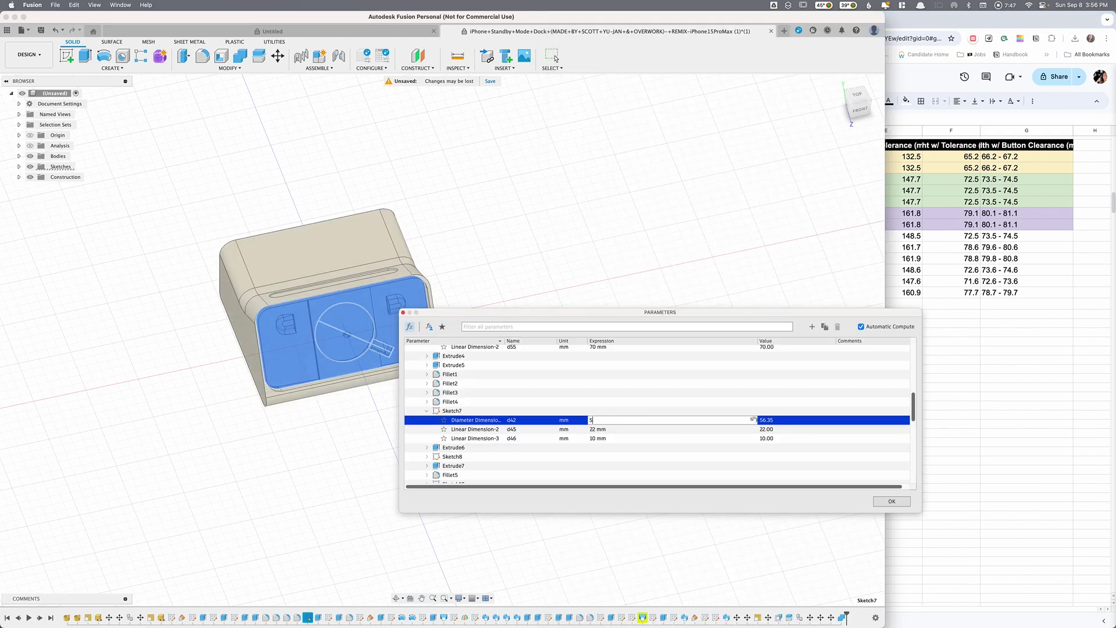
pyautogui.press('Tab')
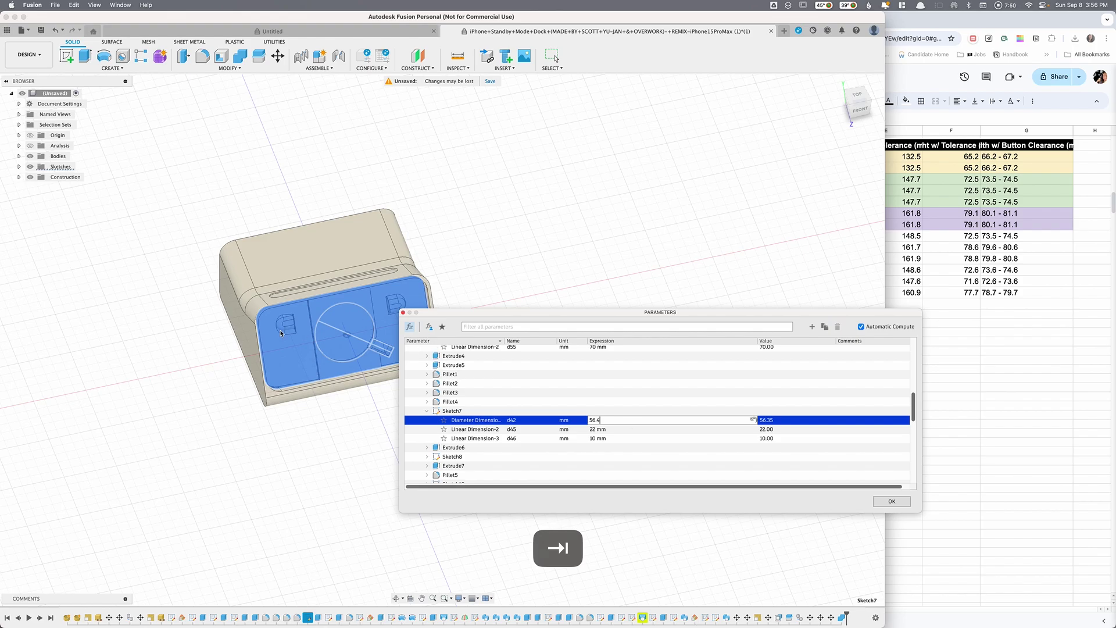
pyautogui.click(336, 370)
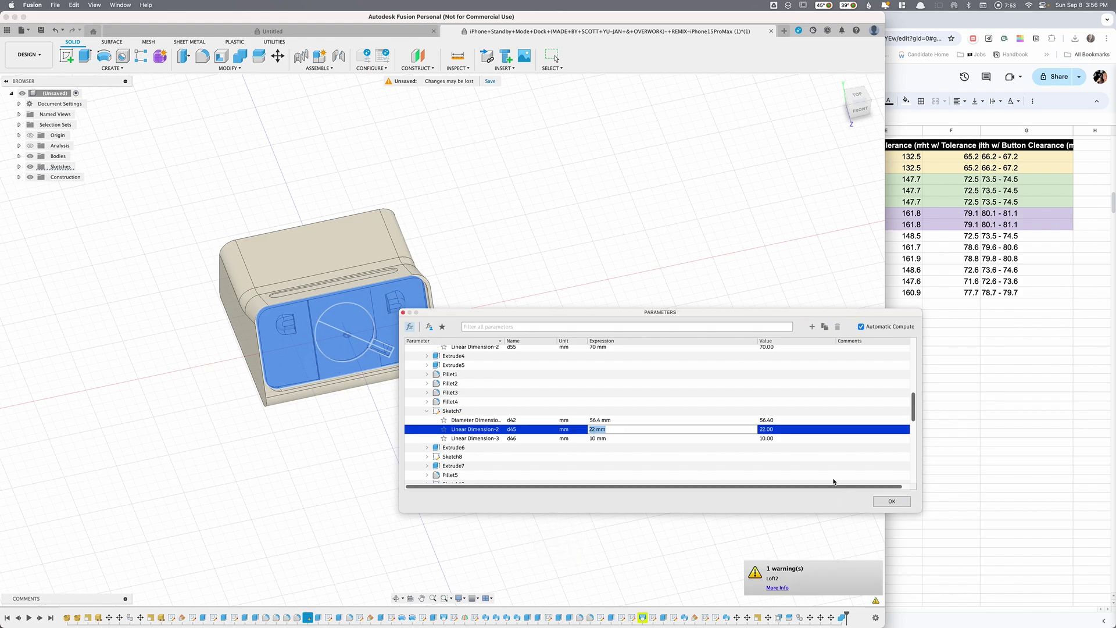
pyautogui.click(892, 501)
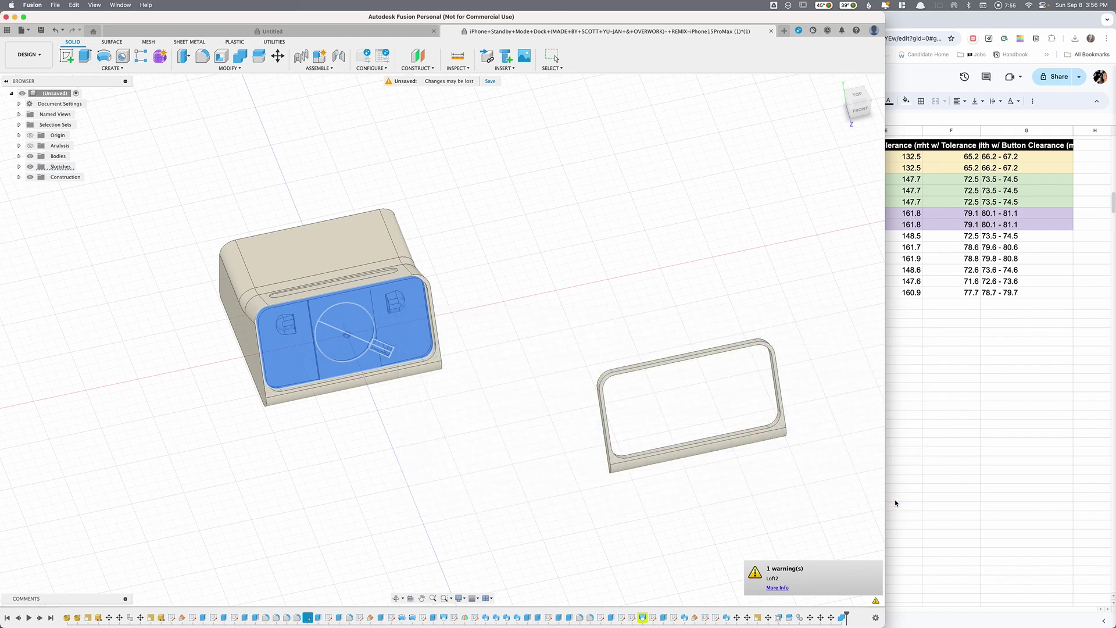
# Open the Loft2 feature for editing and examine its two profiles and rail from the front and back of the dock
pyautogui.scroll(3, 399, 366)
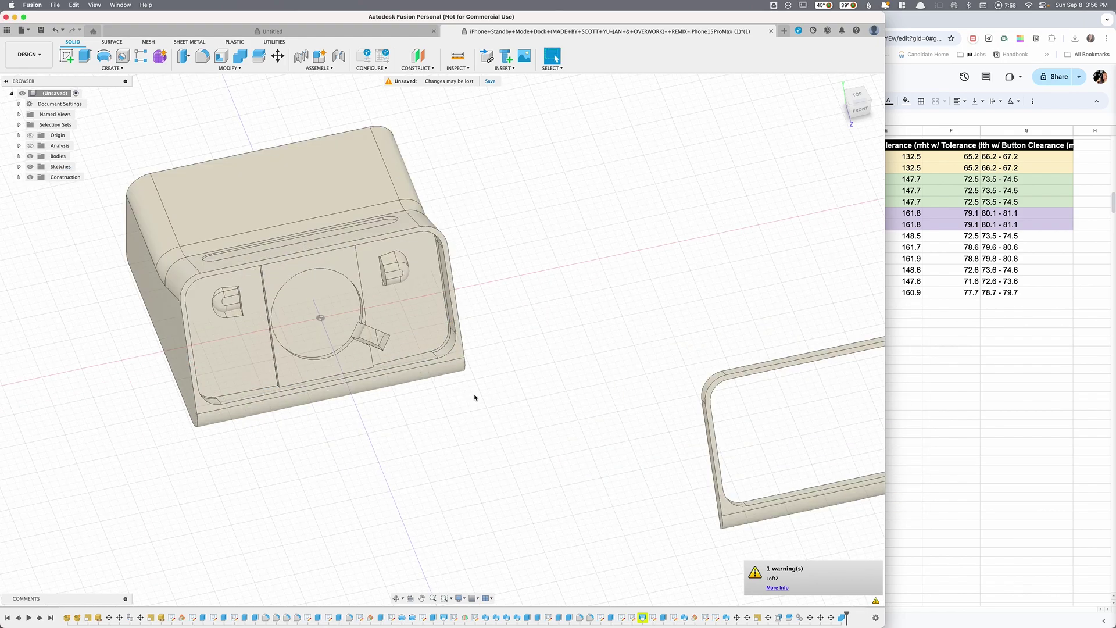
pyautogui.keyDown('shift'); pyautogui.moveTo(473, 393); pyautogui.dragTo(587, 471, button='middle'); pyautogui.keyUp('shift')
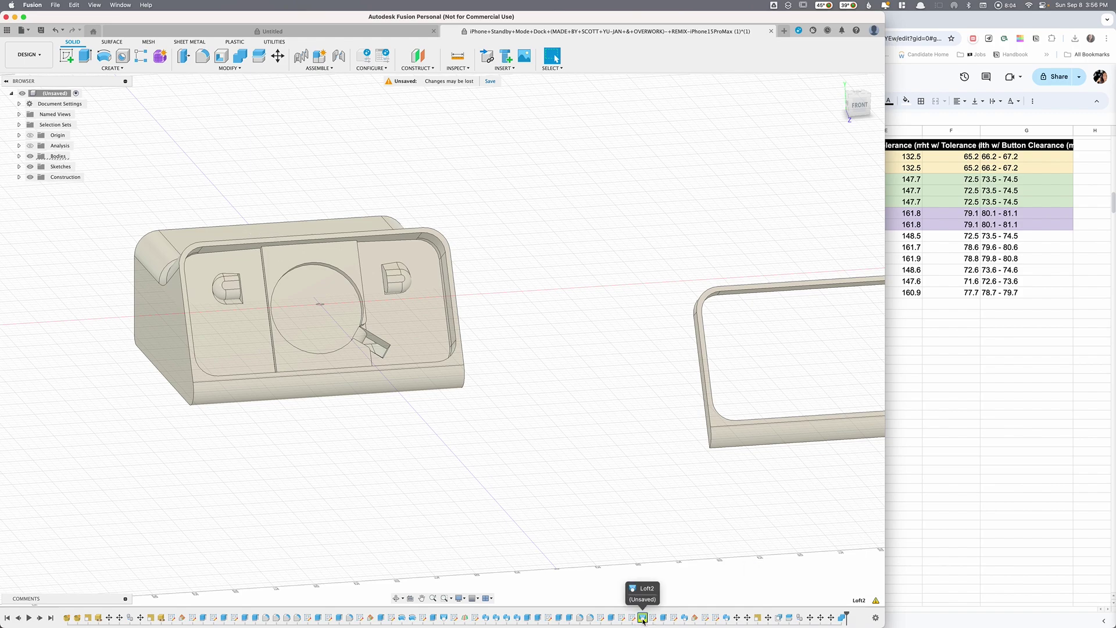
pyautogui.rightClick(644, 619)
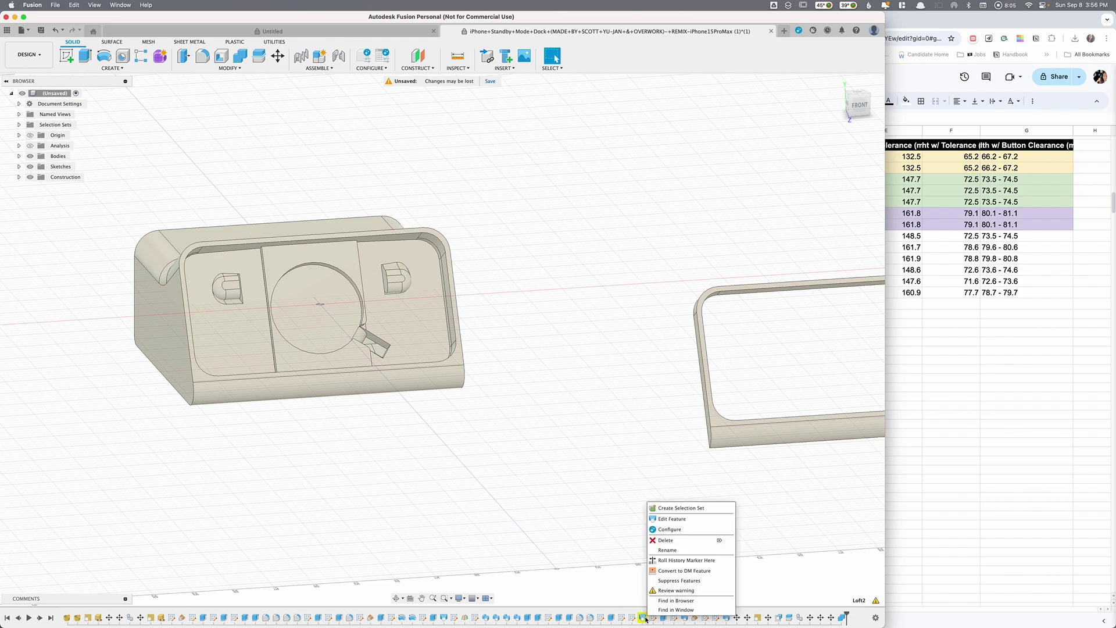
pyautogui.click(684, 520)
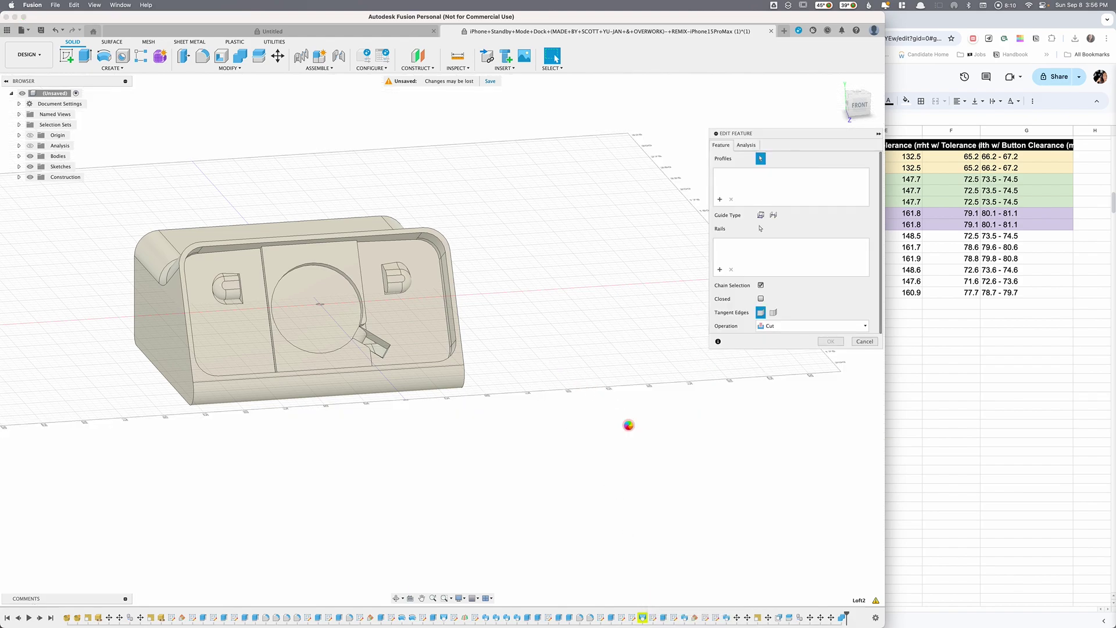
pyautogui.moveTo(540, 418); pyautogui.dragTo(625, 483, button='middle')
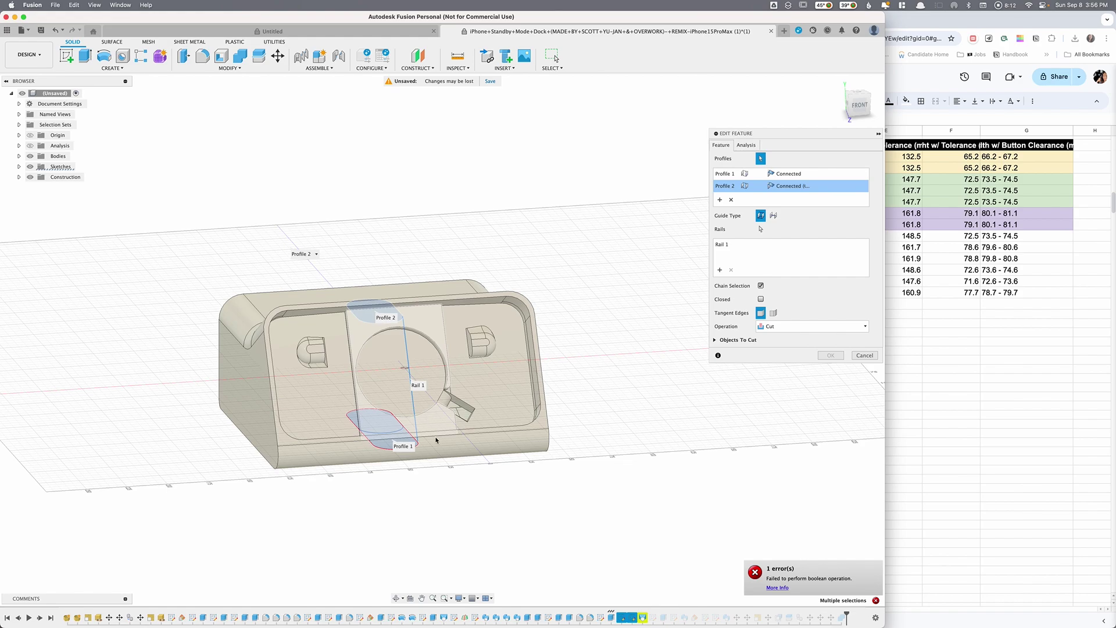
pyautogui.click(466, 471)
pyautogui.keyDown('shift'); pyautogui.moveTo(466, 472); pyautogui.dragTo(560, 500, button='middle'); pyautogui.keyUp('shift')
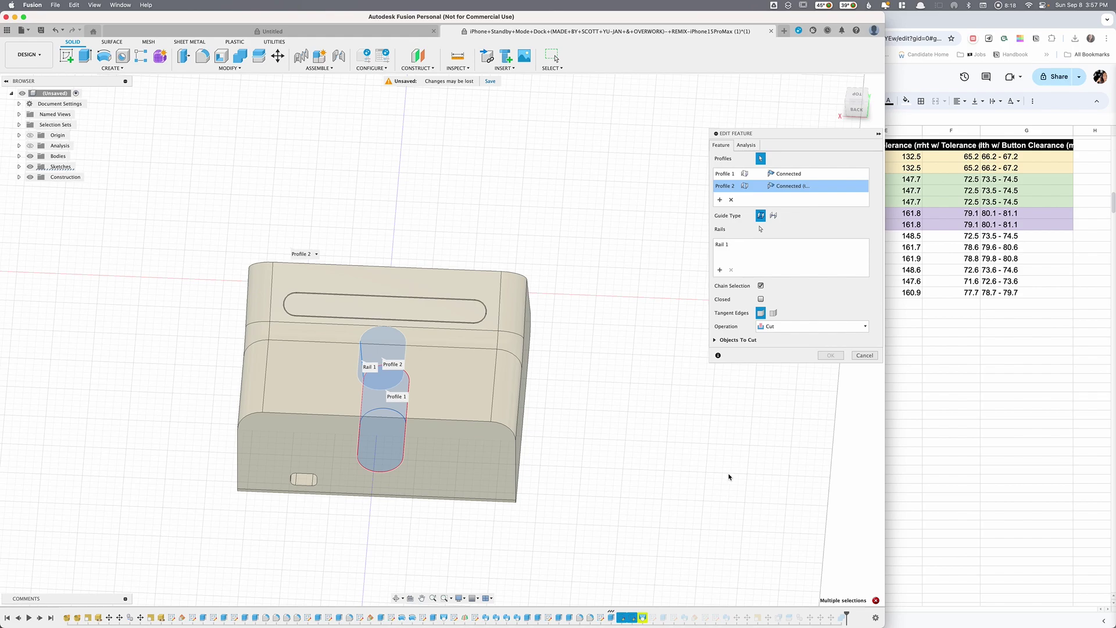
pyautogui.scroll(3, 617, 494)
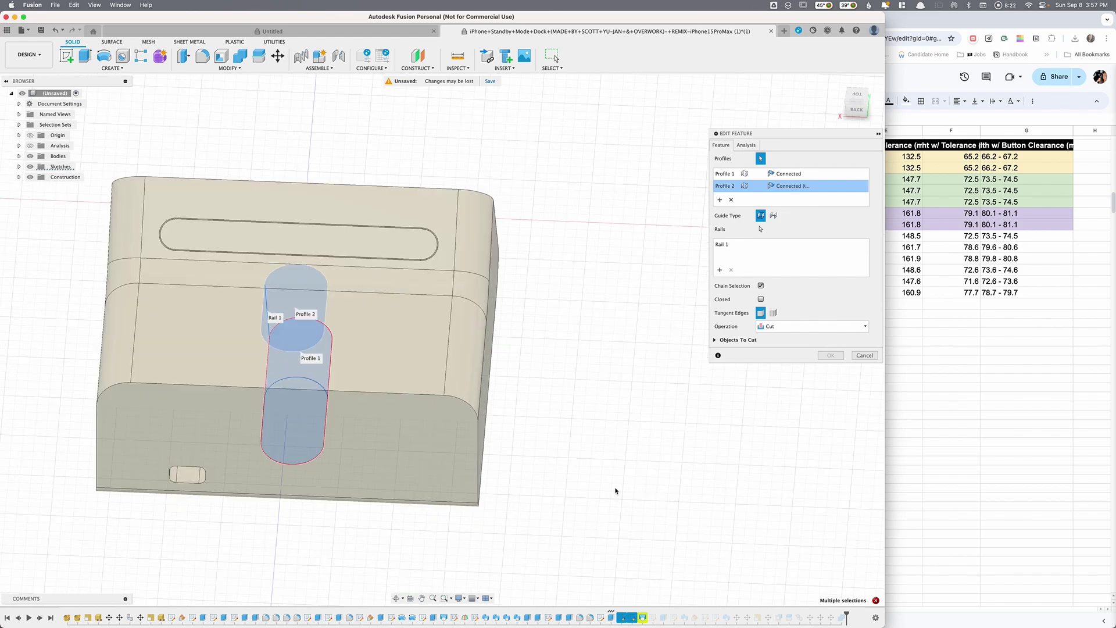
pyautogui.moveTo(611, 493)
pyautogui.keyDown('shift'); pyautogui.mouseDown(button='middle')
pyautogui.moveTo(612, 448)
pyautogui.moveTo(640, 486)
pyautogui.mouseUp(button='middle'); pyautogui.keyUp('shift')
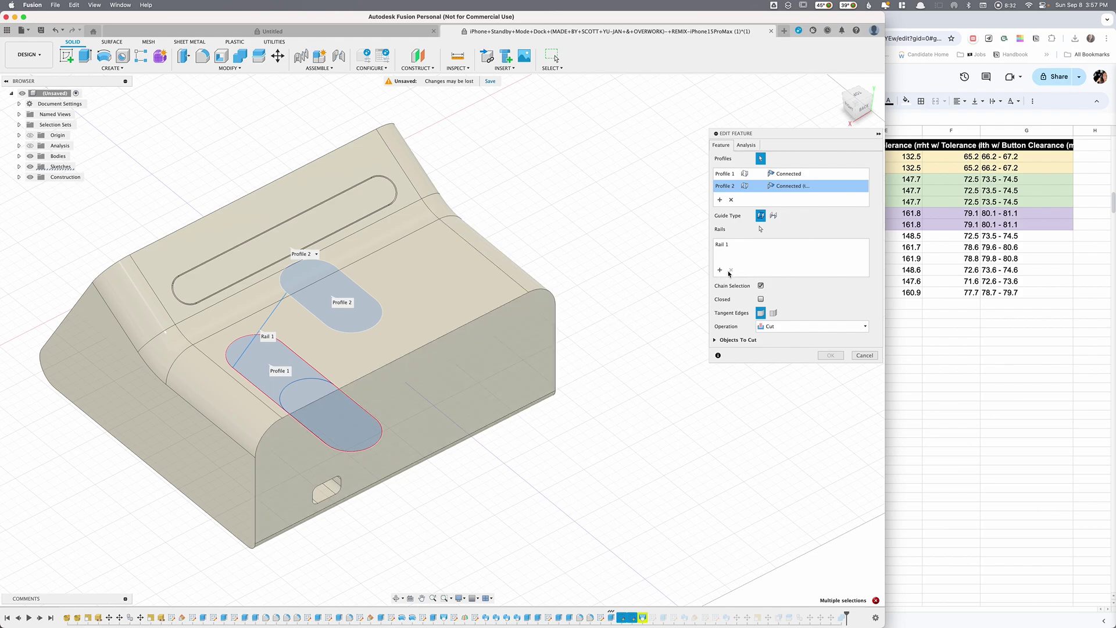
# Check the loft's operation choices and the connection options of Profile 1
pyautogui.click(772, 330)
pyautogui.click(775, 327)
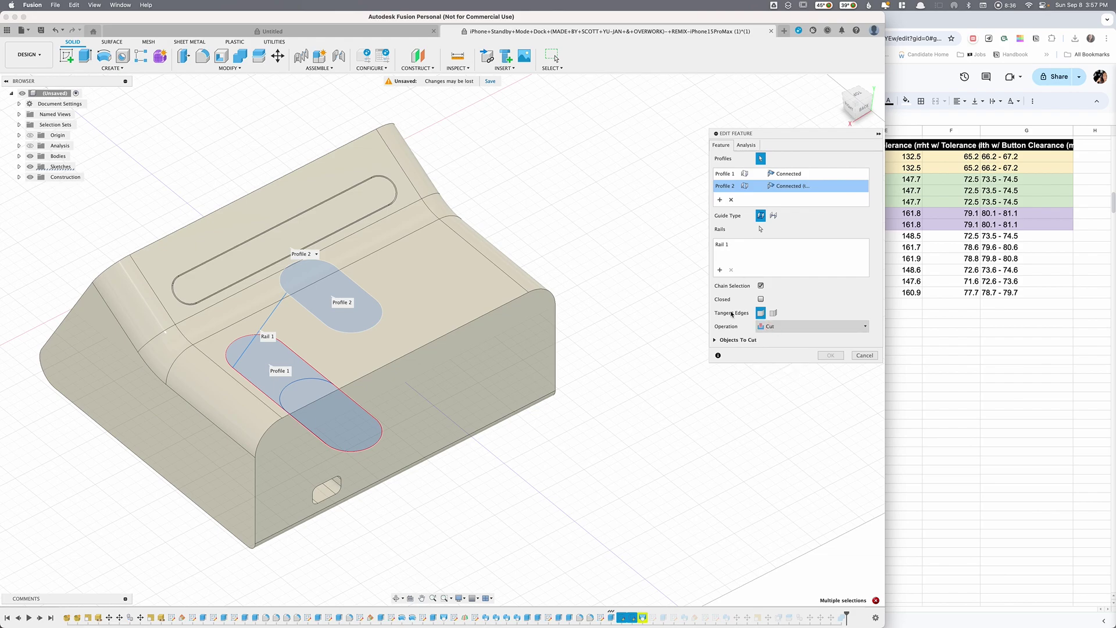
pyautogui.scroll(1, 666, 321)
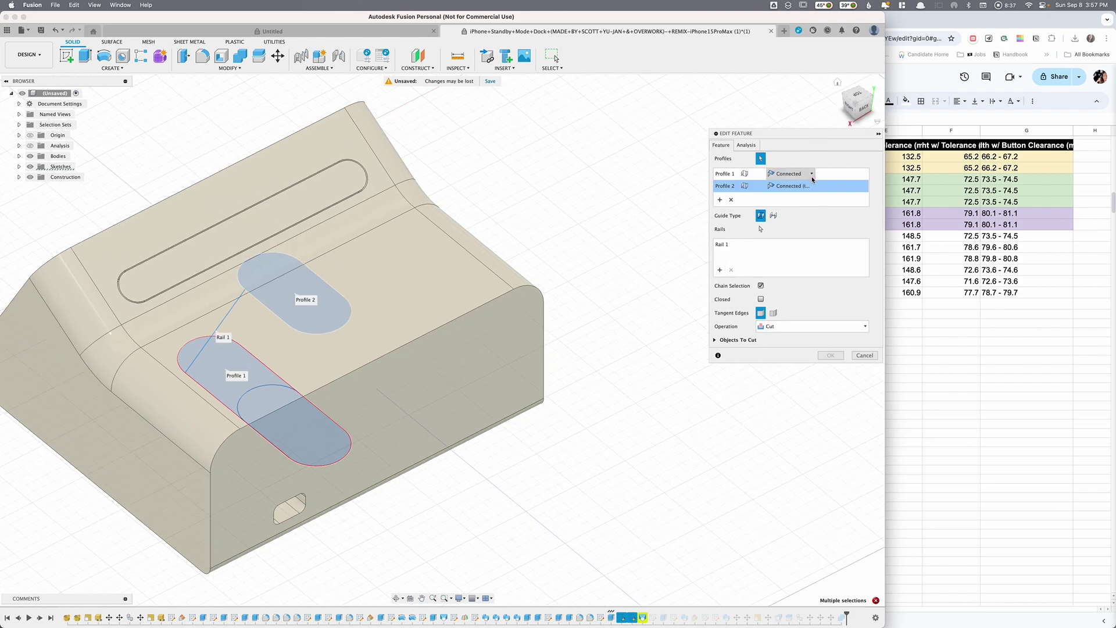
pyautogui.click(815, 174)
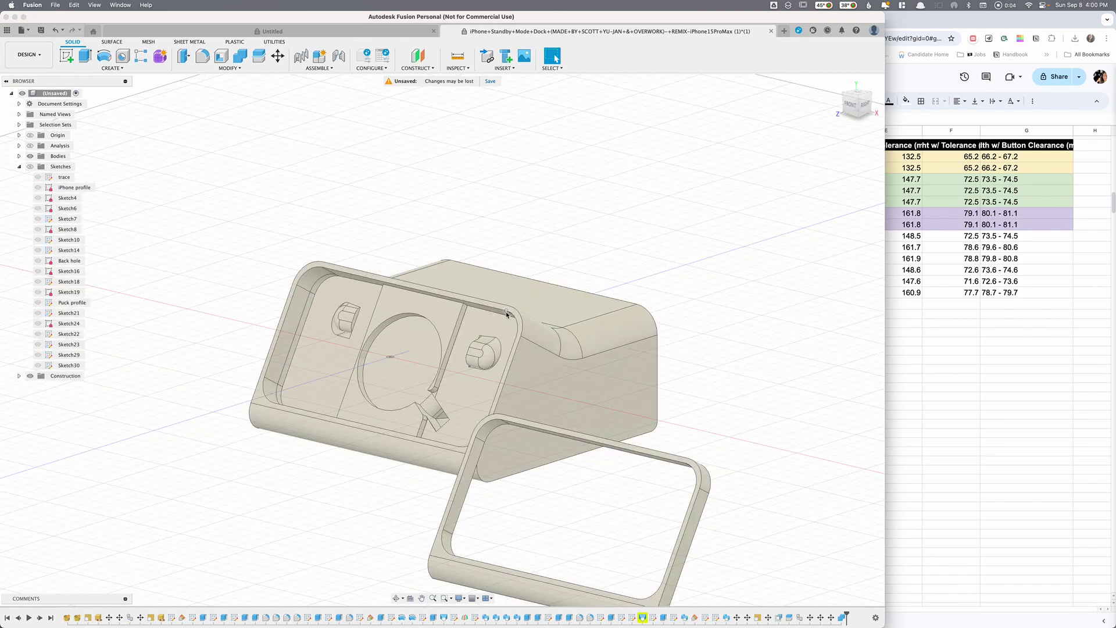
# Set the visual style to Shaded with Hidden Edges and view the dock's inner geometry from the side
pyautogui.keyDown('shift'); pyautogui.moveTo(464, 349); pyautogui.dragTo(540, 278, button='middle'); pyautogui.keyUp('shift')
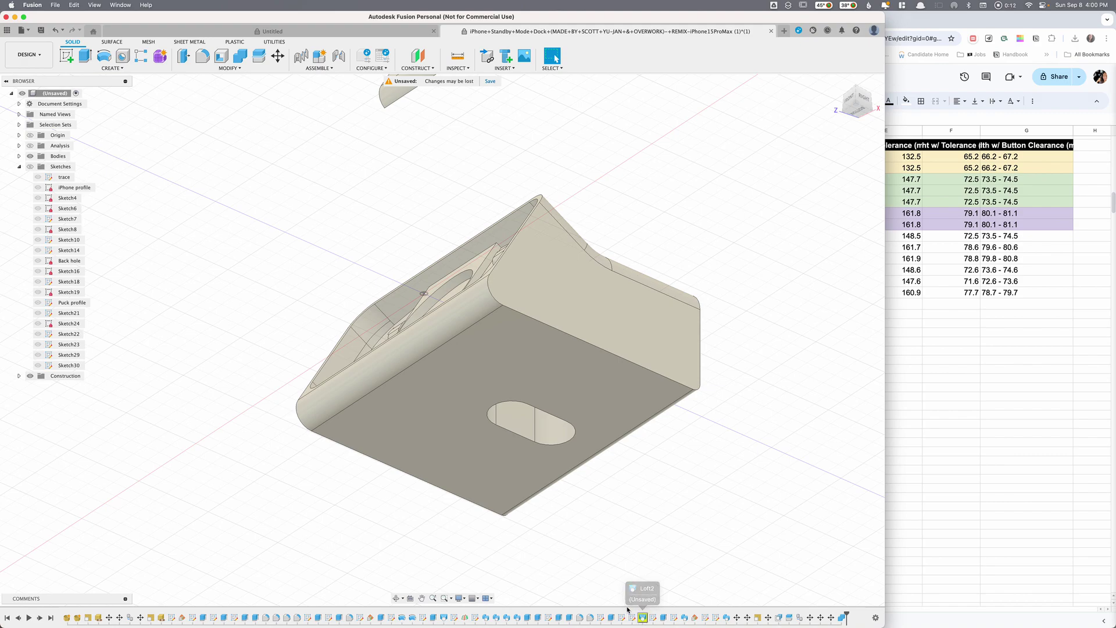
pyautogui.click(463, 600)
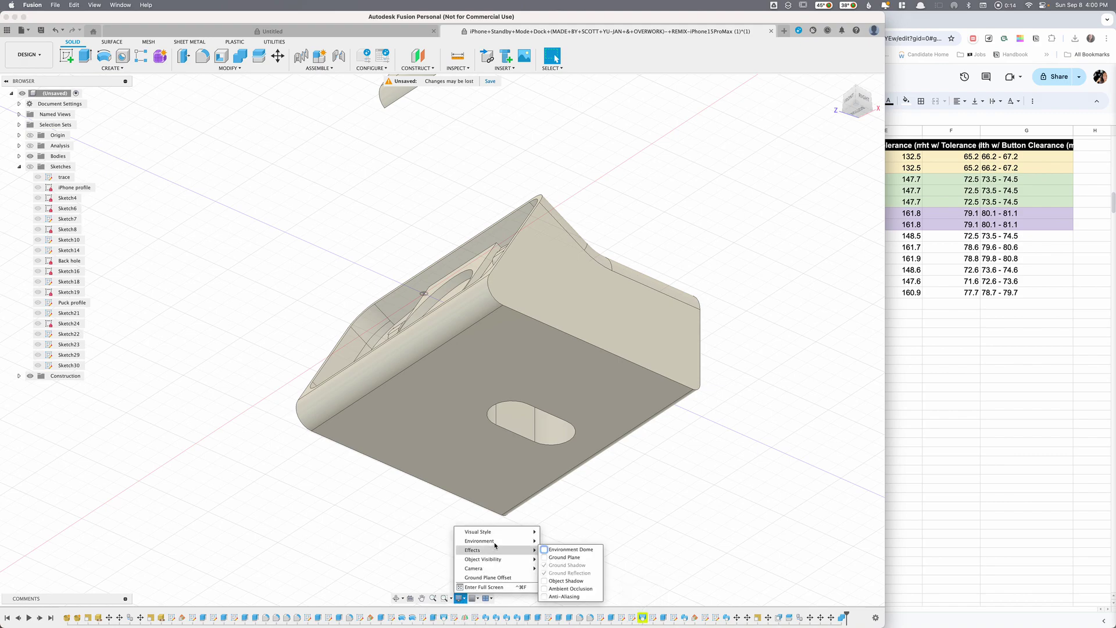
pyautogui.moveTo(516, 561)
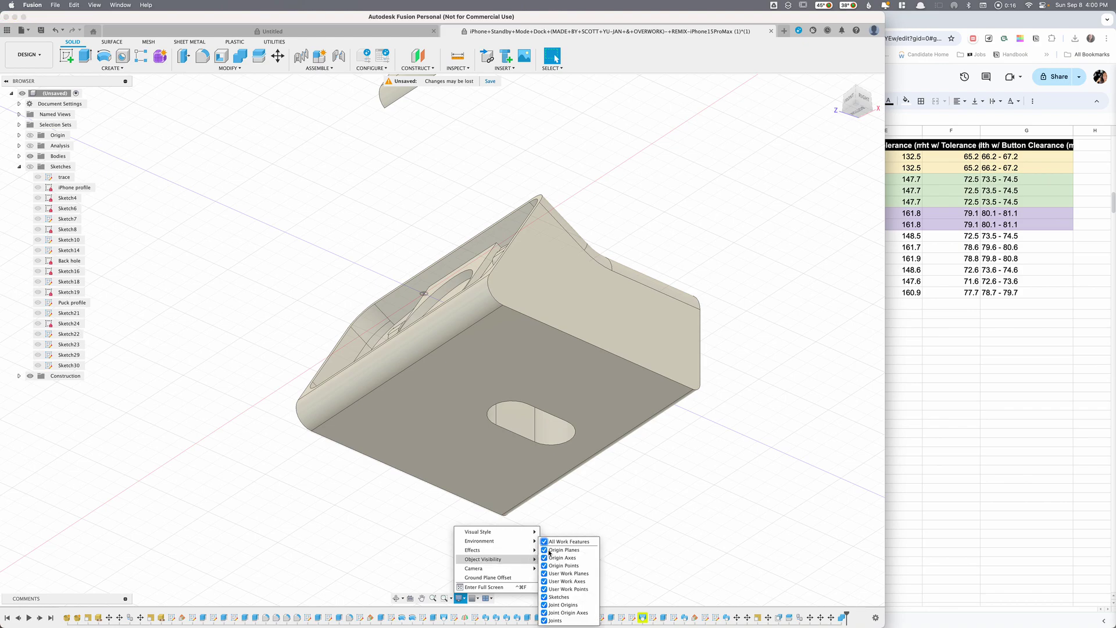
pyautogui.moveTo(520, 535)
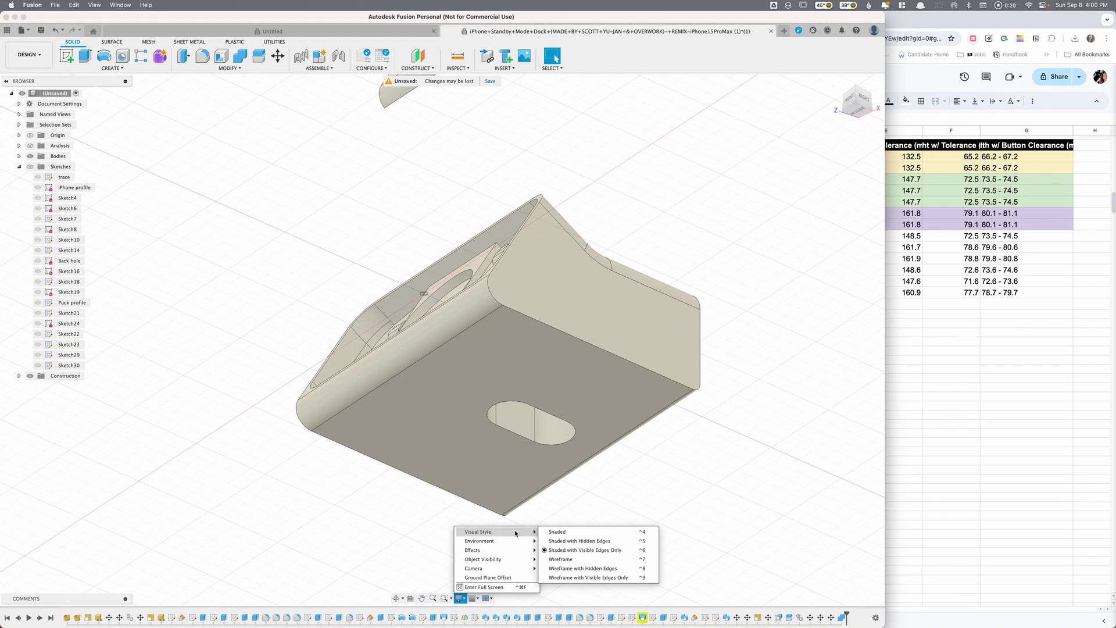
pyautogui.click(579, 541)
pyautogui.moveTo(526, 442)
pyautogui.keyDown('shift'); pyautogui.mouseDown(button='middle')
pyautogui.moveTo(551, 451)
pyautogui.moveTo(534, 473)
pyautogui.moveTo(515, 464)
pyautogui.moveTo(526, 482)
pyautogui.mouseUp(button='middle'); pyautogui.keyUp('shift')
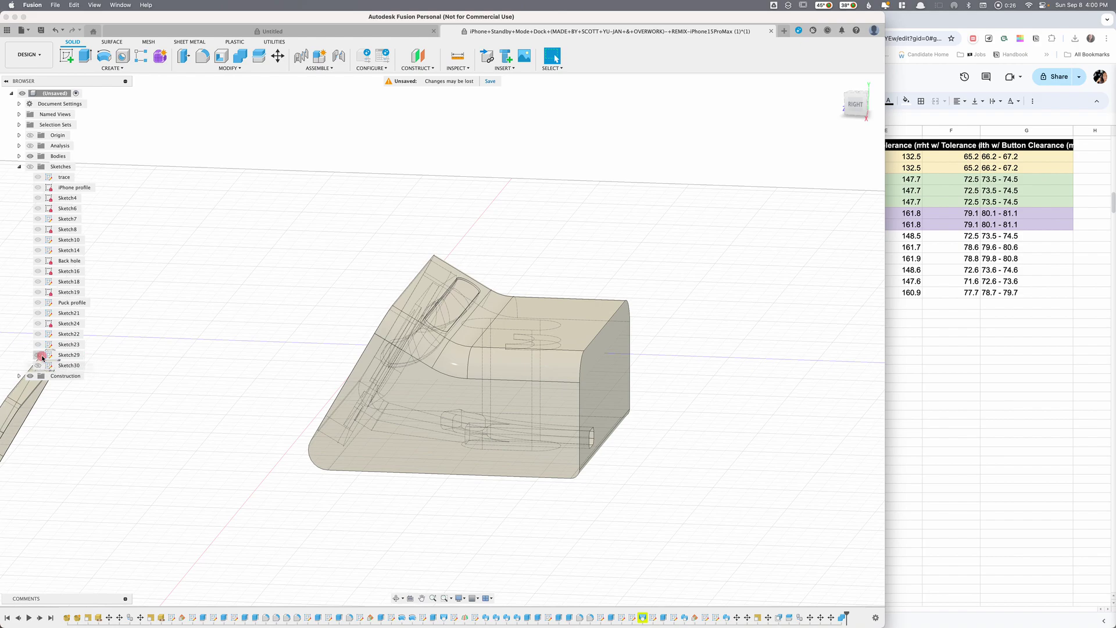
# Show all the sketches, including Sketch22, Sketch23, Sketch29 and Sketch30, and inspect the slot in the dock's underside up close
pyautogui.click(38, 334)
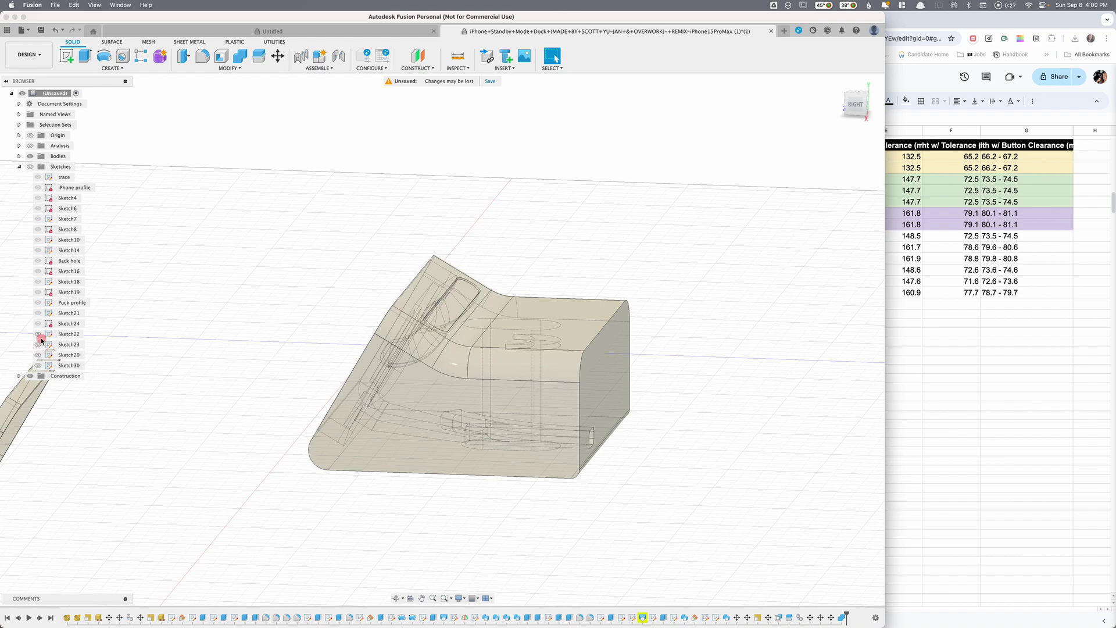
pyautogui.click(30, 167)
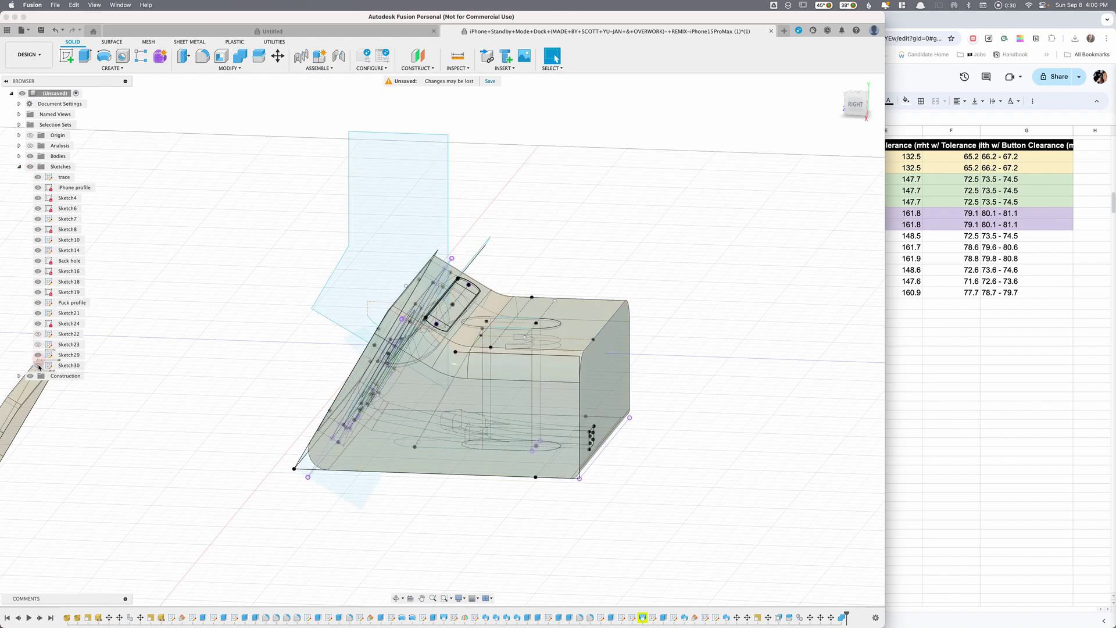
pyautogui.keyDown('shift'); pyautogui.moveTo(499, 491); pyautogui.dragTo(474, 494, button='middle'); pyautogui.keyUp('shift')
pyautogui.scroll(5, 472, 442)
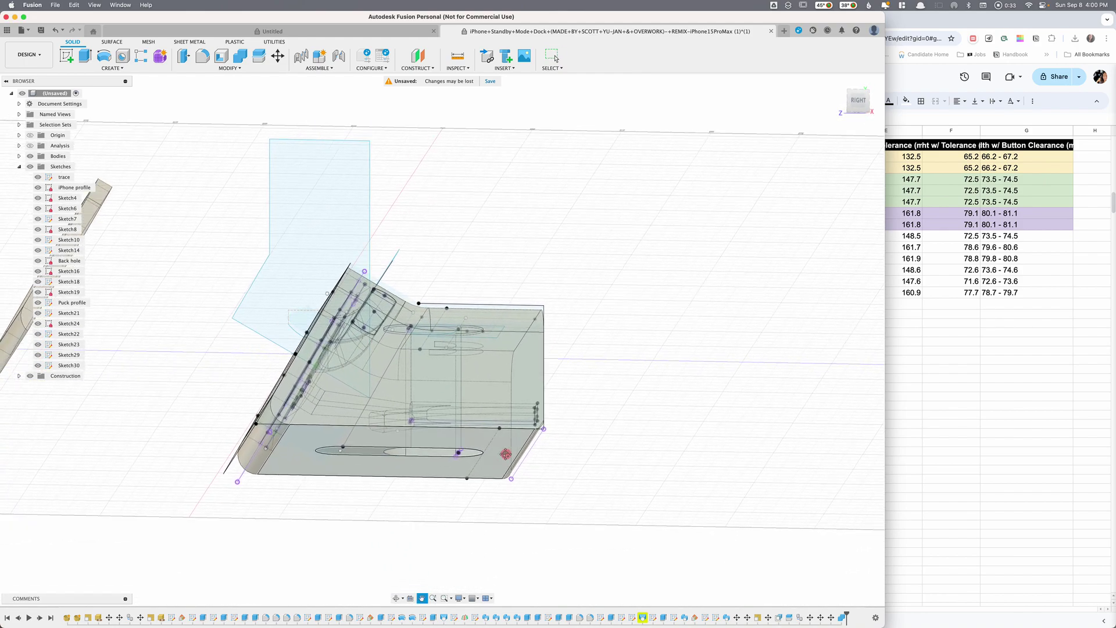
pyautogui.scroll(5, 472, 443)
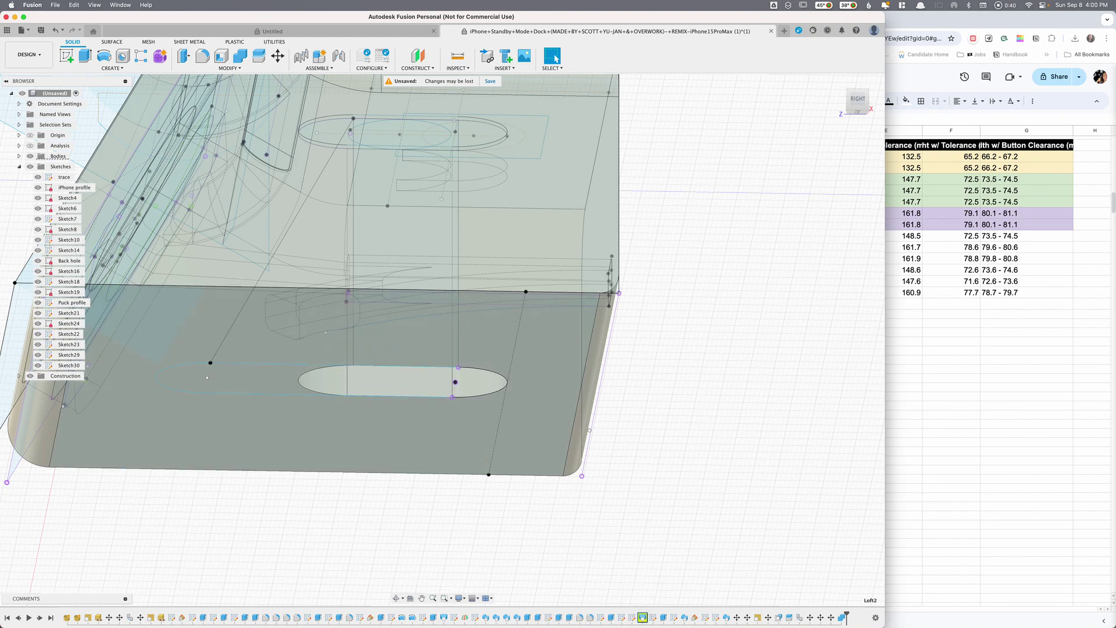
# Reopen Loft2 for editing, open its error details, and examine how Profile 1, Profile 2 and the rail line up
pyautogui.rightClick(643, 617)
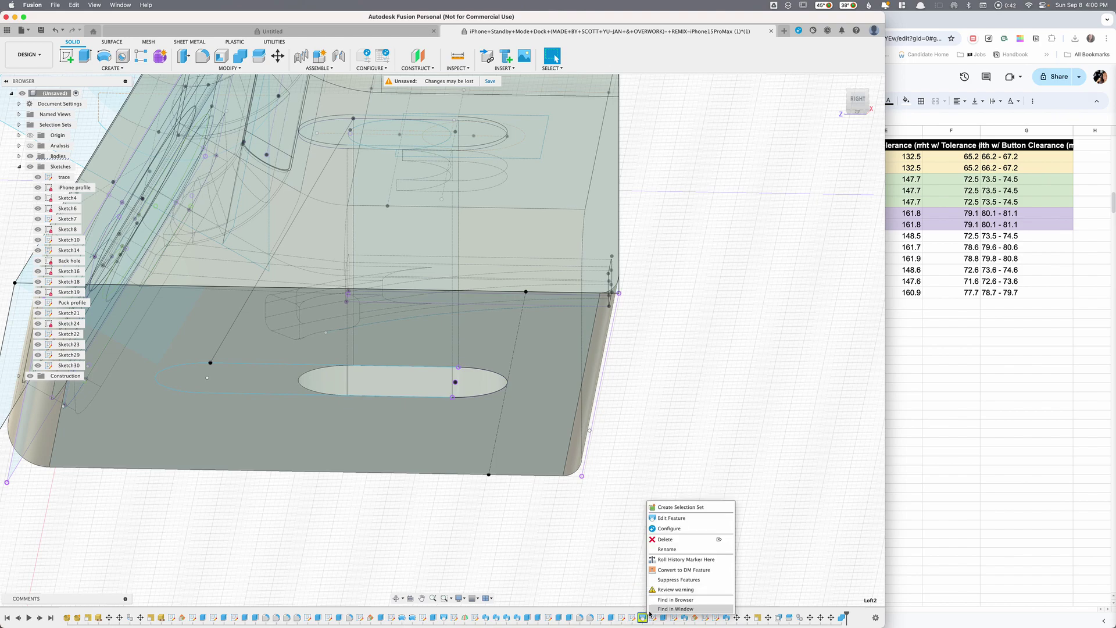
pyautogui.click(694, 519)
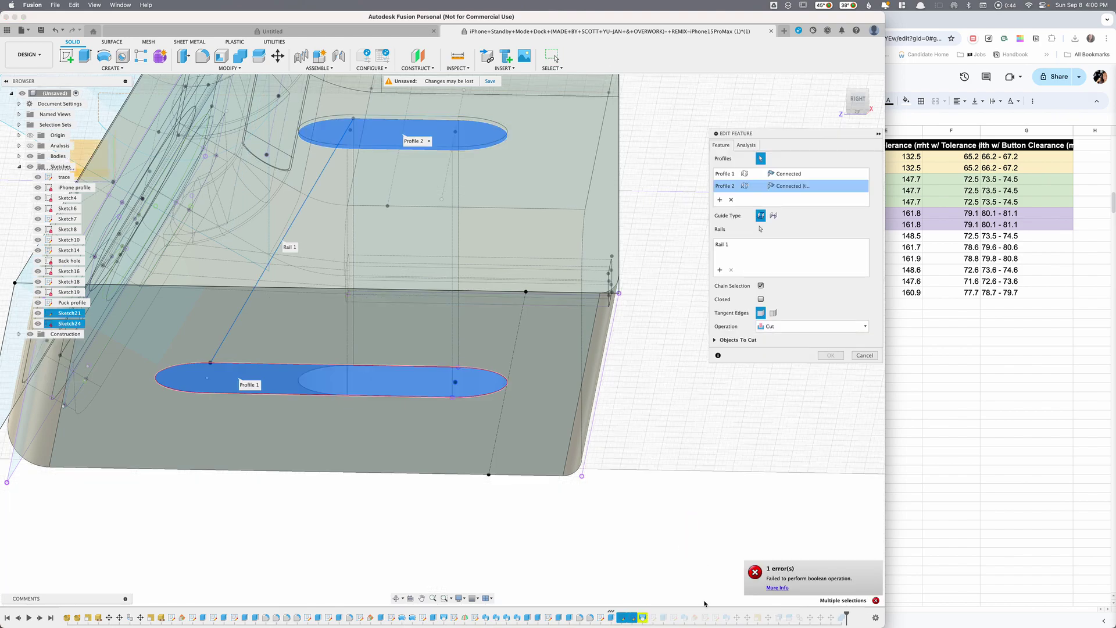
pyautogui.click(778, 587)
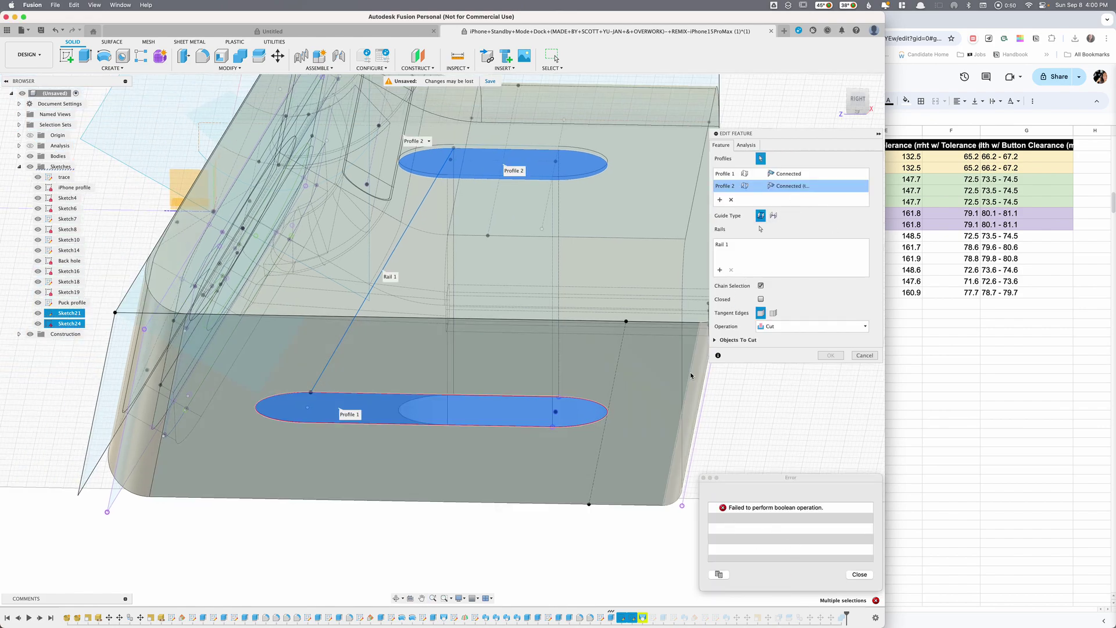
pyautogui.scroll(3, 573, 293)
pyautogui.moveTo(573, 293)
pyautogui.keyDown('shift'); pyautogui.mouseDown(button='middle')
pyautogui.moveTo(523, 325)
pyautogui.moveTo(408, 366)
pyautogui.moveTo(356, 316)
pyautogui.moveTo(366, 302)
pyautogui.moveTo(451, 381)
pyautogui.moveTo(455, 331)
pyautogui.moveTo(483, 282)
pyautogui.moveTo(570, 246)
pyautogui.mouseUp(button='middle'); pyautogui.keyUp('shift')
pyautogui.keyDown('shift'); pyautogui.moveTo(578, 312); pyautogui.dragTo(458, 356, button='middle'); pyautogui.keyUp('shift')
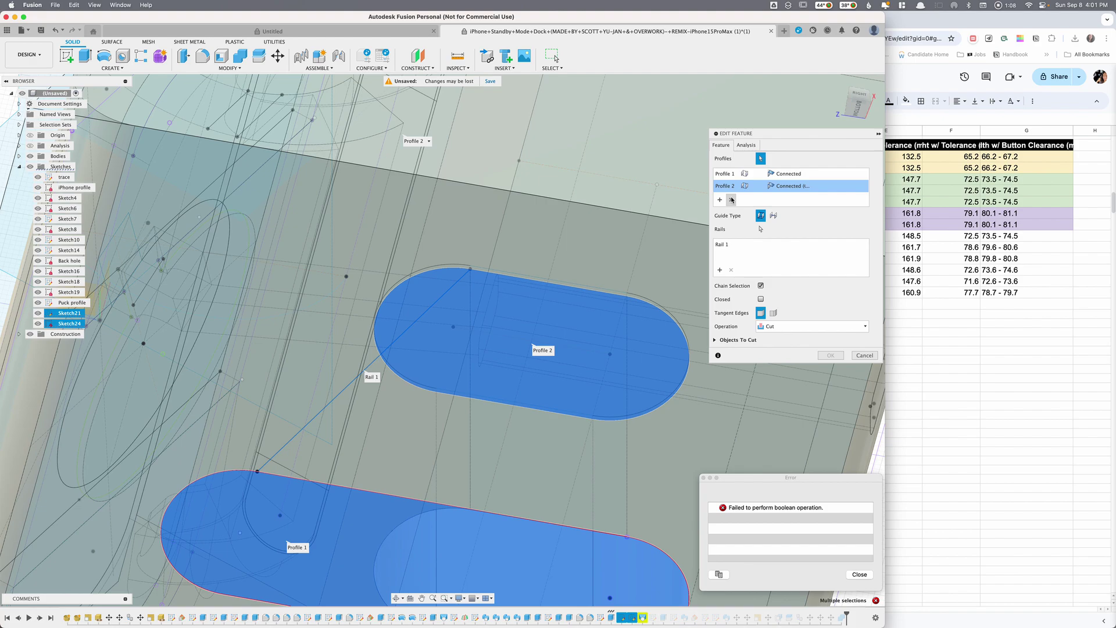
# Remove both existing profiles and Rail 1 from the Loft2 definition
pyautogui.click(731, 200)
pyautogui.click(731, 200)
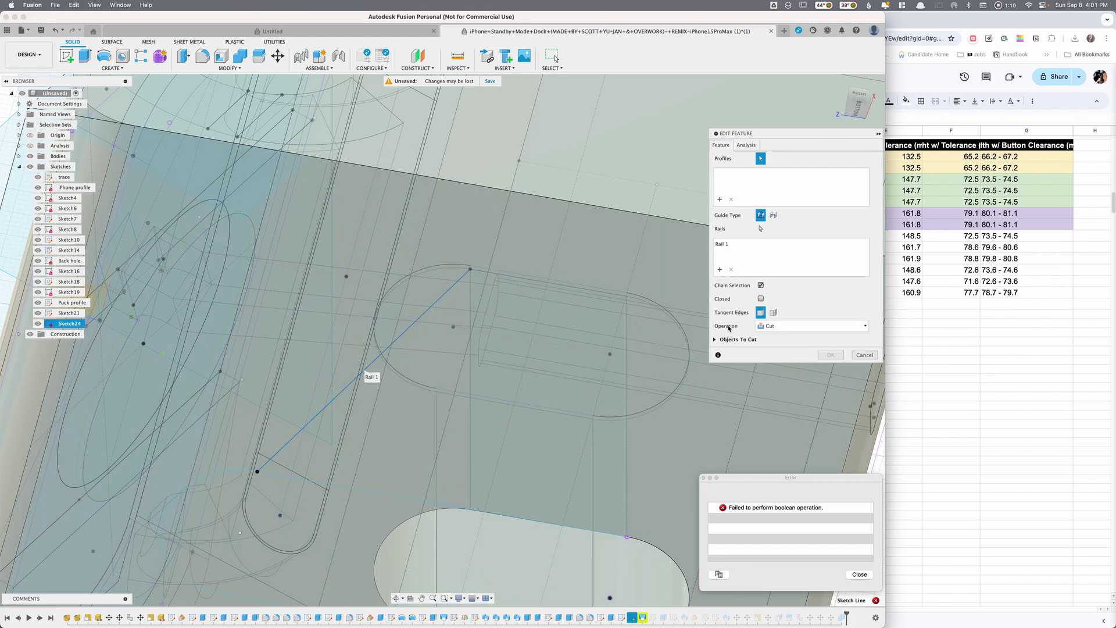
pyautogui.click(720, 247)
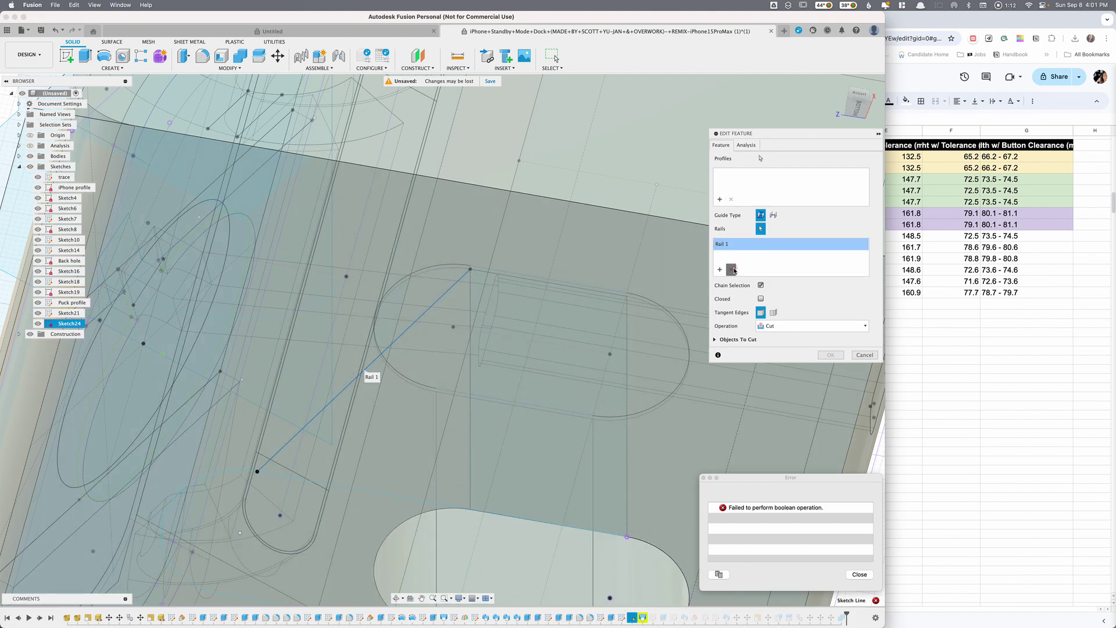
pyautogui.click(731, 269)
# Add both adjoining regions of the long Sketch21 slot on the dock's underside as the loft's Profile 1
pyautogui.moveTo(580, 350); pyautogui.dragTo(601, 221, button='middle')
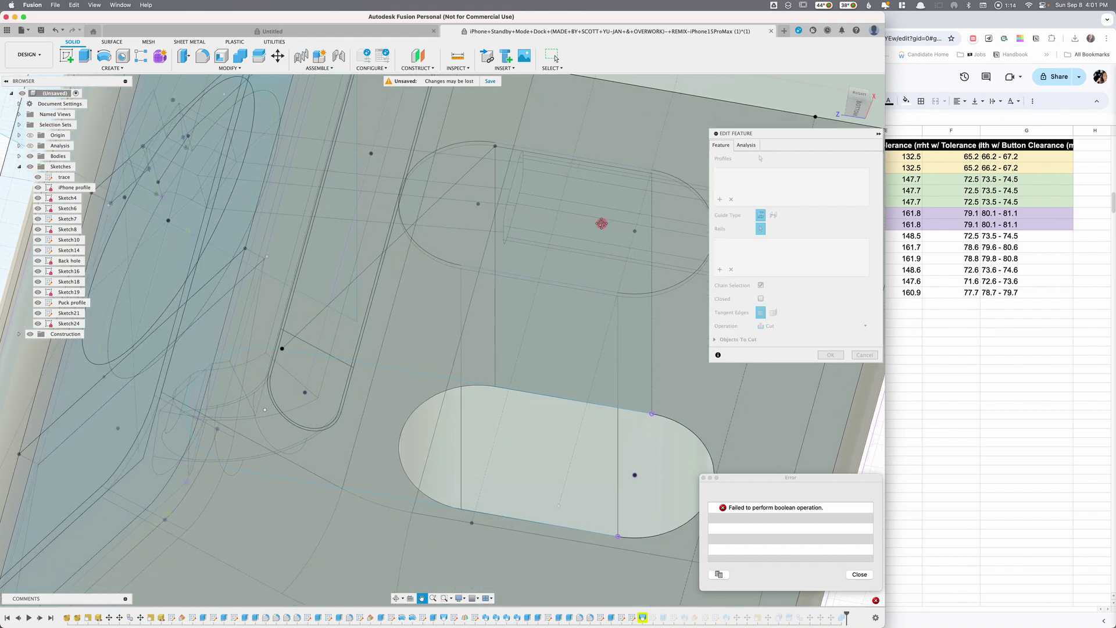
pyautogui.moveTo(504, 430); pyautogui.dragTo(509, 371, button='middle')
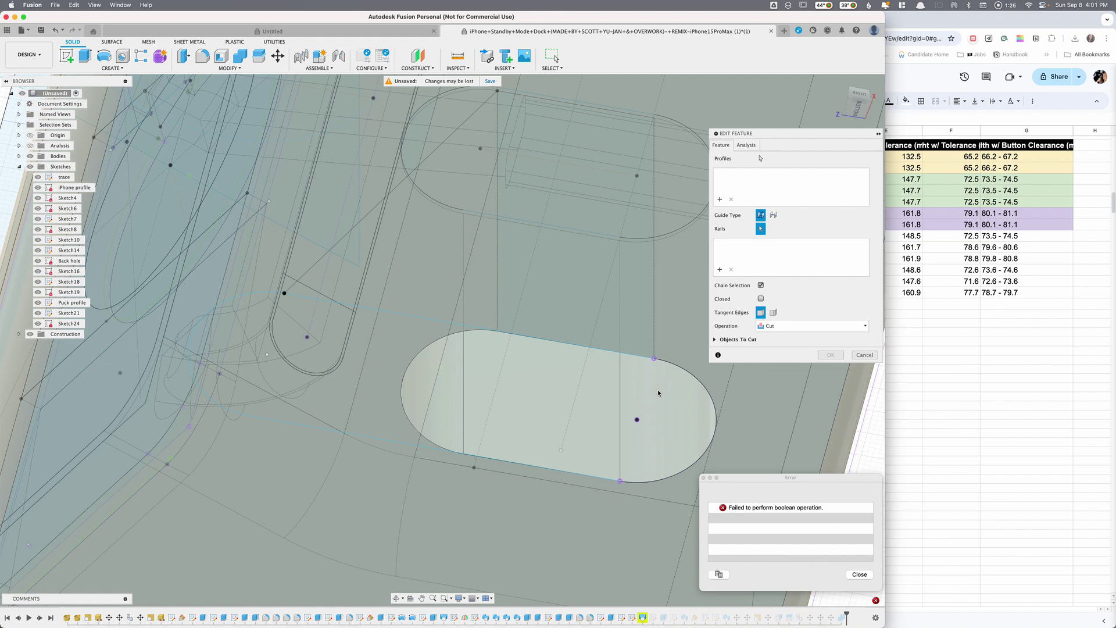
pyautogui.click(720, 199)
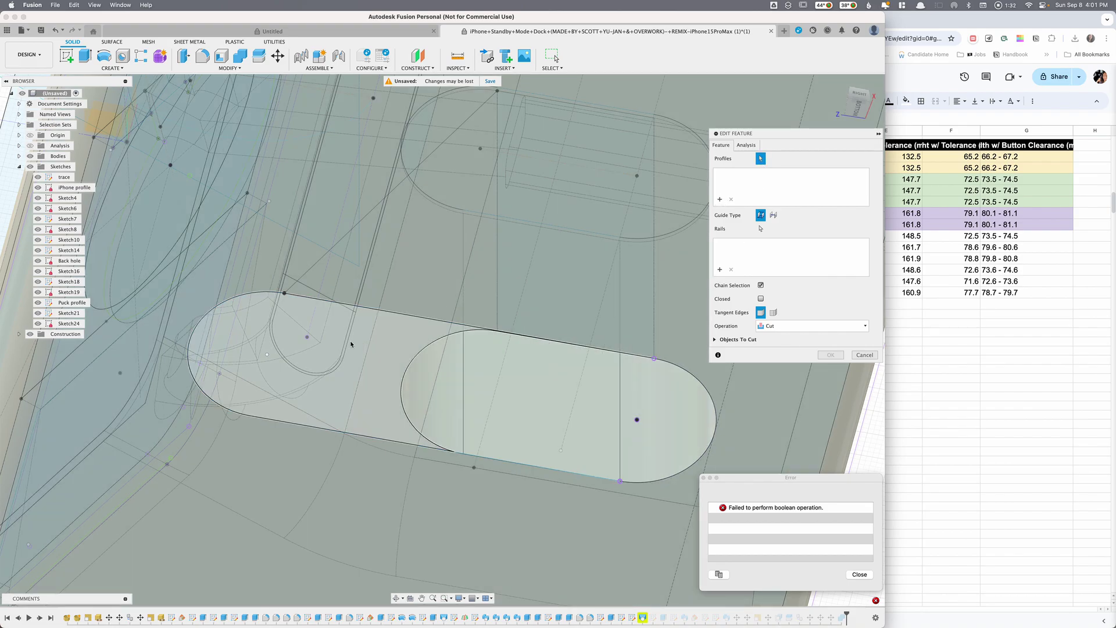
pyautogui.scroll(-3, 351, 346)
pyautogui.scroll(3, 352, 355)
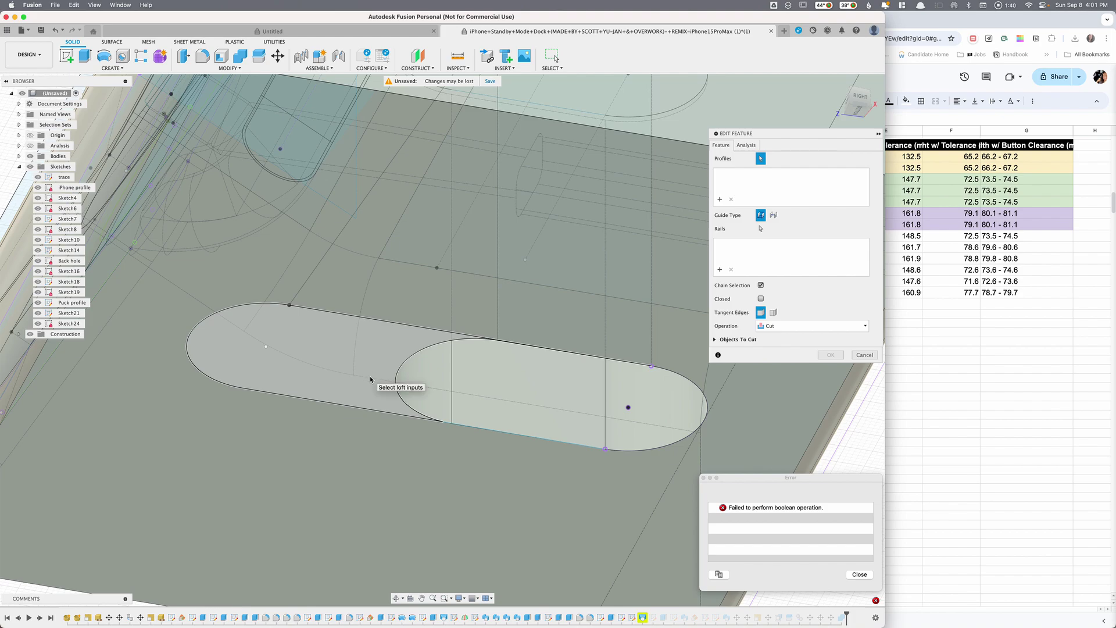
pyautogui.click(466, 390)
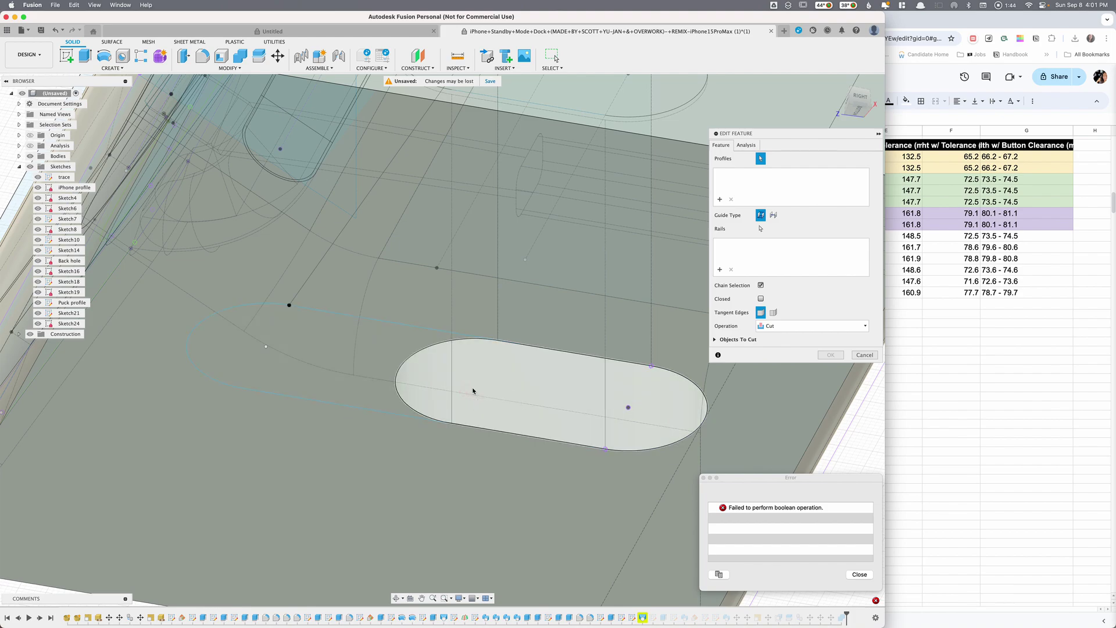
pyautogui.moveTo(494, 389)
pyautogui.keyDown('shift'); pyautogui.mouseDown(button='middle')
pyautogui.moveTo(496, 399)
pyautogui.moveTo(481, 379)
pyautogui.moveTo(486, 394)
pyautogui.mouseUp(button='middle'); pyautogui.keyUp('shift')
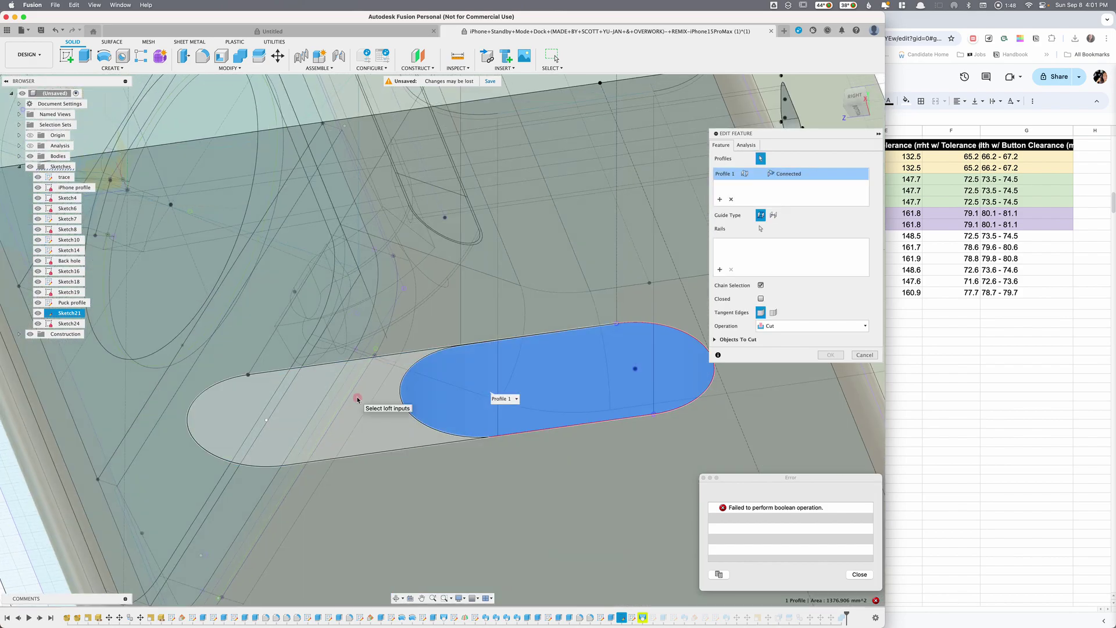
pyautogui.click(357, 400)
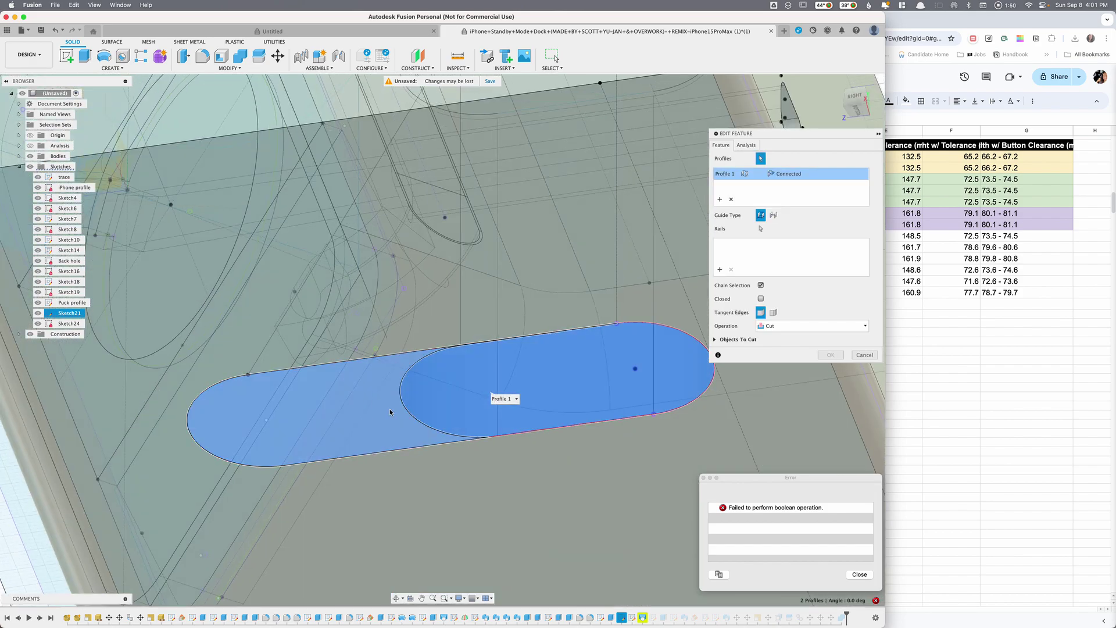
pyautogui.click(472, 390)
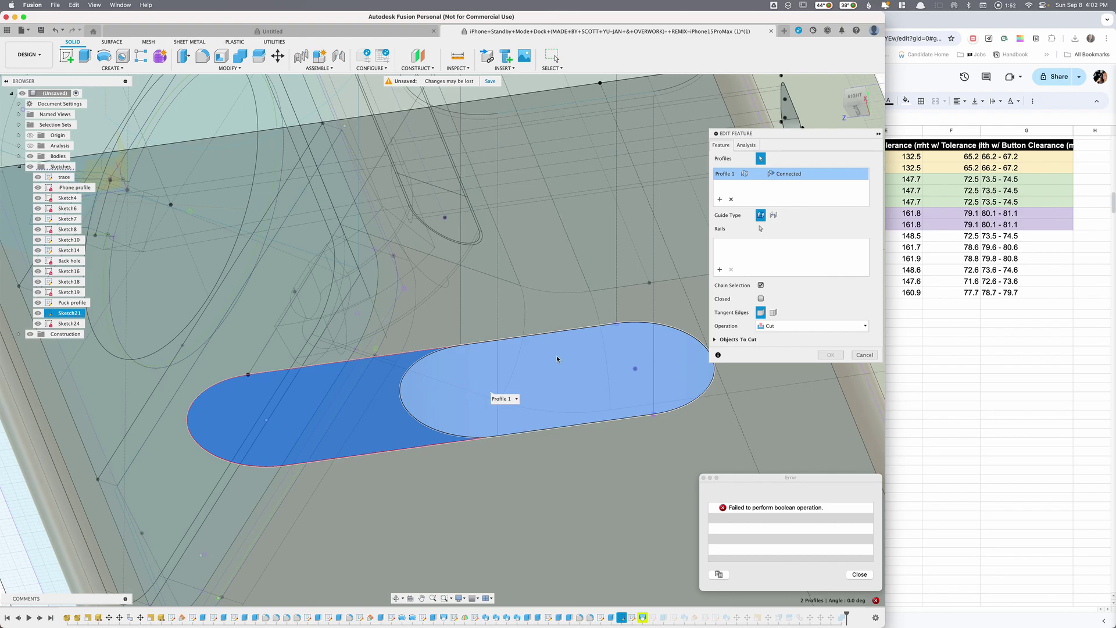
# Add the shorter slot profile above it as Profile 2 and apply the loft as a cut without rails
pyautogui.keyDown('shift'); pyautogui.moveTo(557, 359); pyautogui.dragTo(506, 325, button='middle'); pyautogui.keyUp('shift')
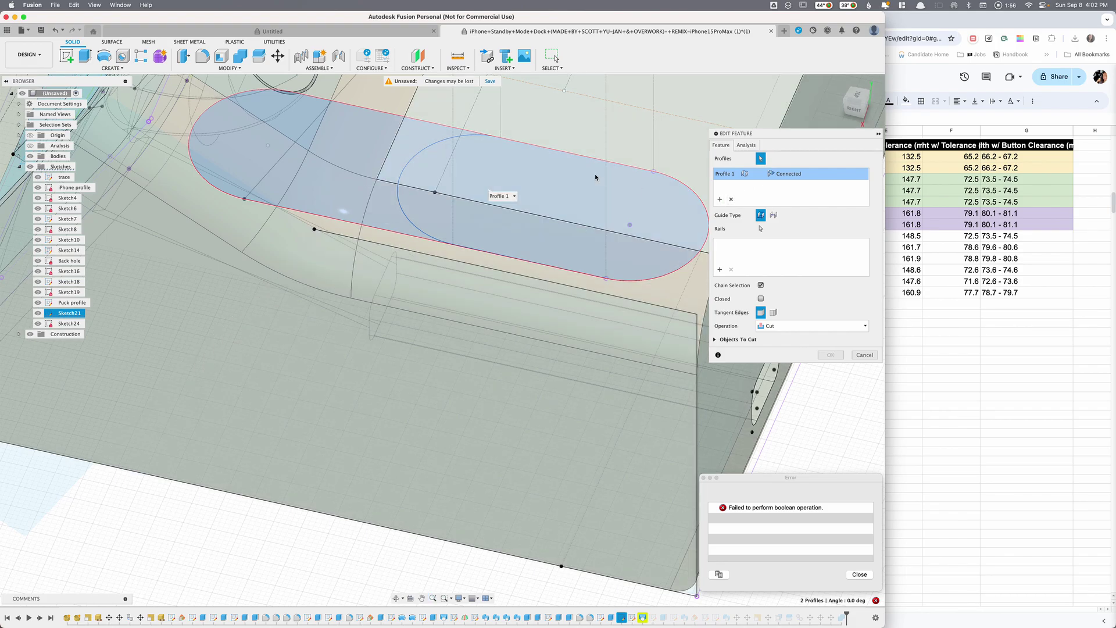
pyautogui.moveTo(596, 177)
pyautogui.keyDown('shift'); pyautogui.mouseDown(button='middle')
pyautogui.moveTo(581, 289)
pyautogui.moveTo(572, 227)
pyautogui.moveTo(538, 410)
pyautogui.mouseUp(button='middle'); pyautogui.keyUp('shift')
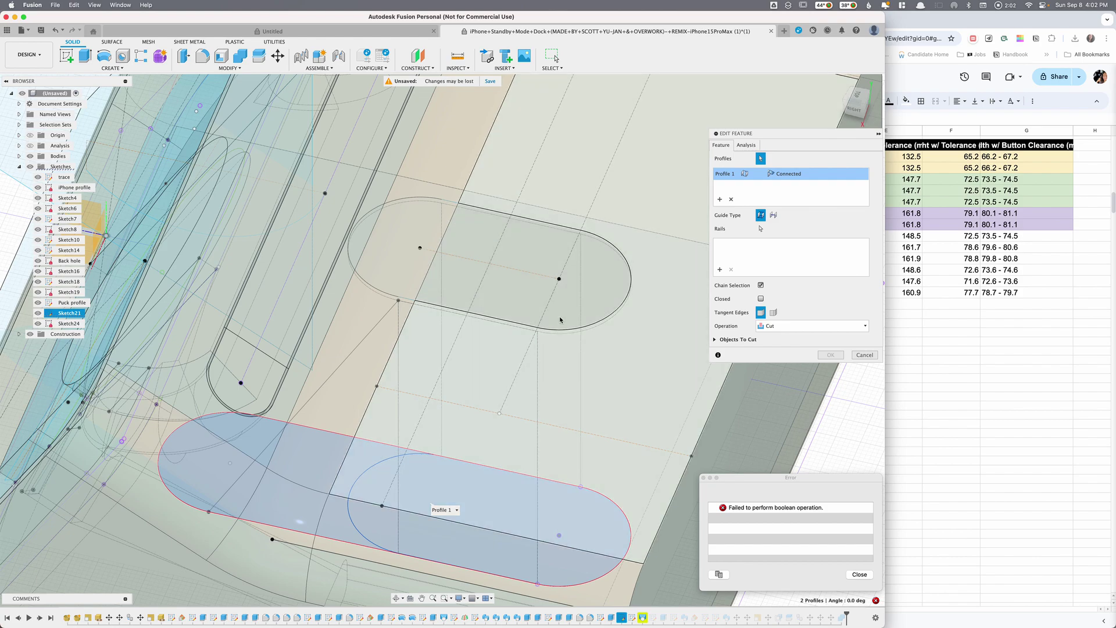
pyautogui.click(566, 300)
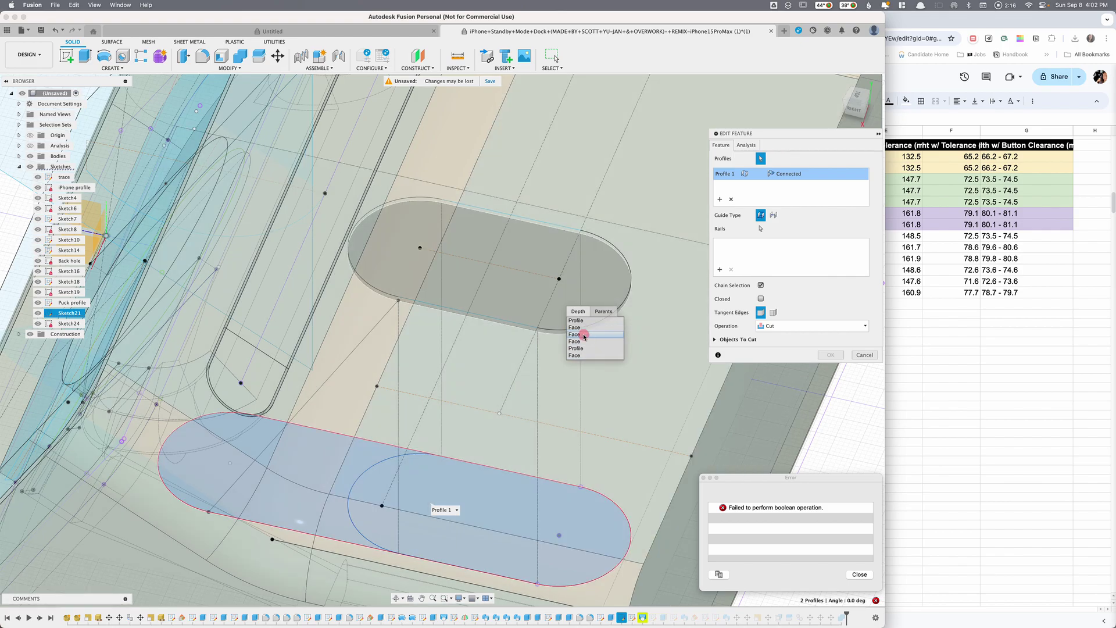
pyautogui.click(579, 348)
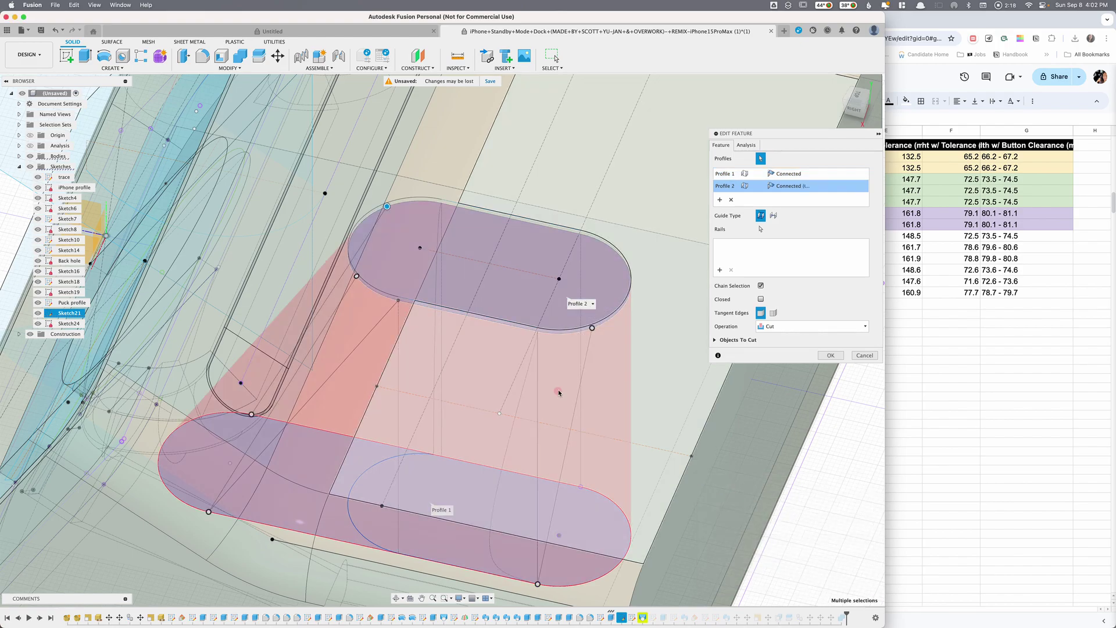
pyautogui.hscroll(-5, 570, 379)
pyautogui.scroll(-2, 570, 379)
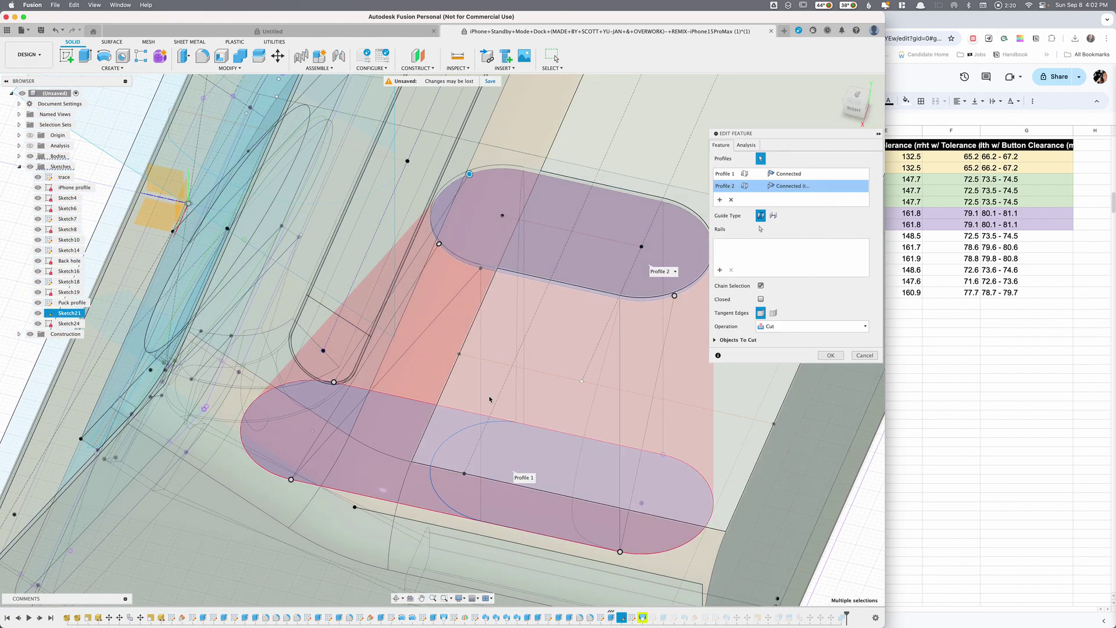
pyautogui.keyDown('shift'); pyautogui.moveTo(493, 375); pyautogui.dragTo(494, 390, button='middle'); pyautogui.keyUp('shift')
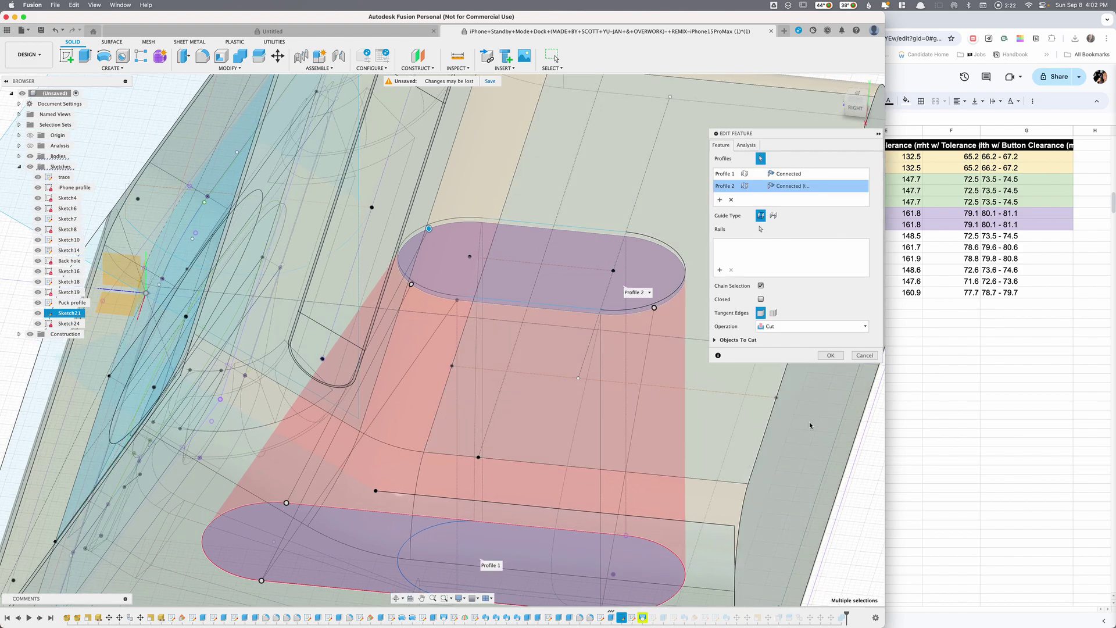
pyautogui.click(831, 355)
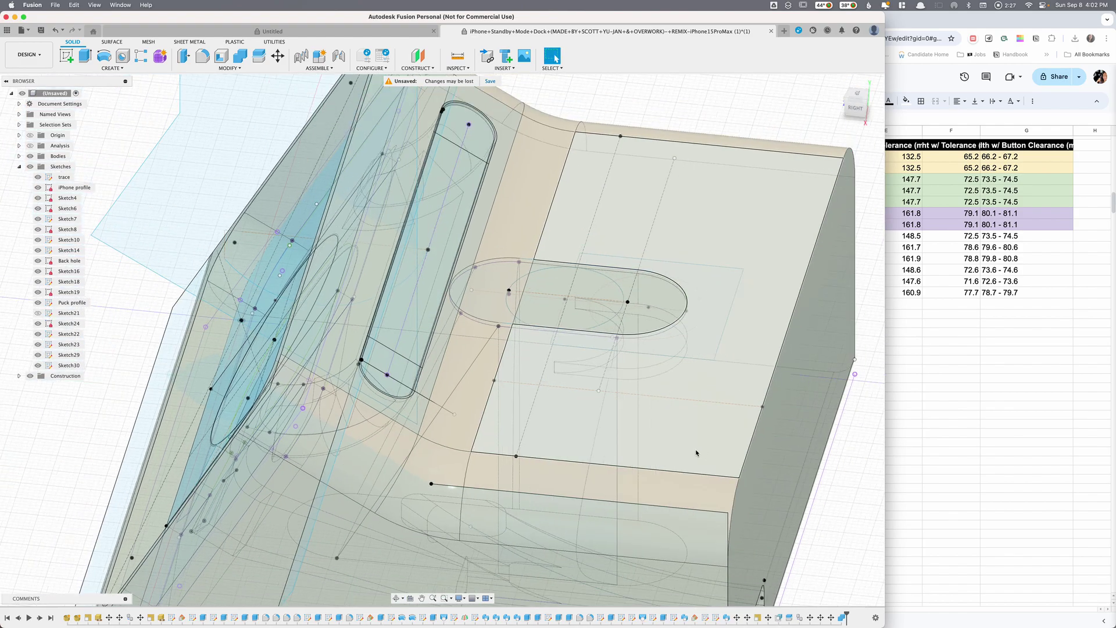
# Check the rebuilt slot cut through the dock and hide all the sketches
pyautogui.scroll(-3, 695, 448)
pyautogui.moveTo(695, 449); pyautogui.dragTo(724, 370, button='middle')
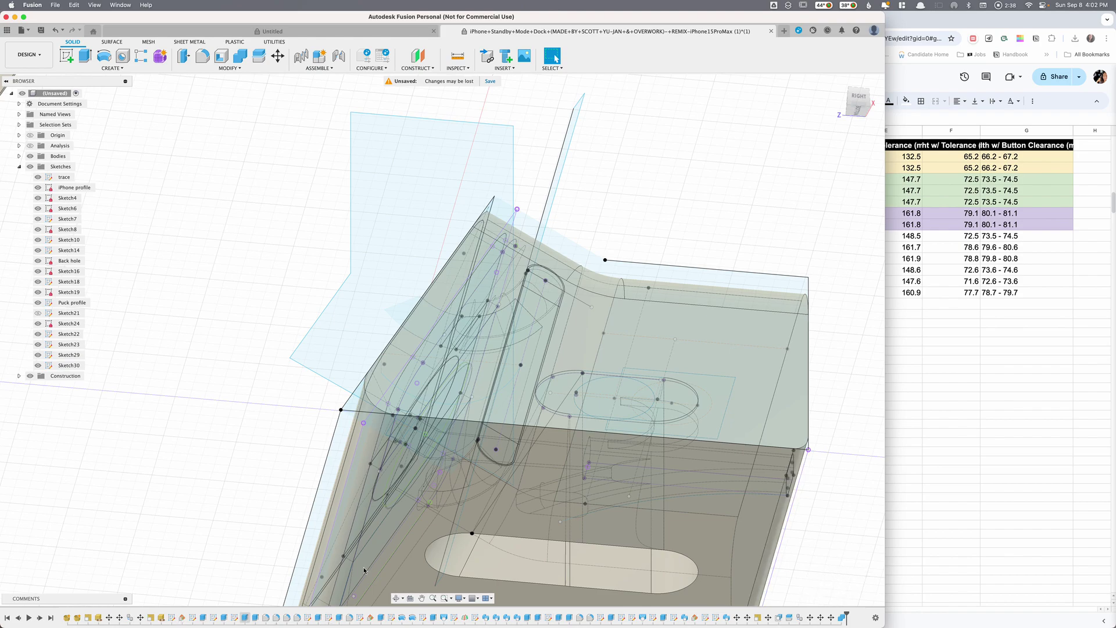
pyautogui.click(245, 416)
pyautogui.moveTo(244, 417)
pyautogui.keyDown('shift'); pyautogui.mouseDown(button='middle')
pyautogui.moveTo(275, 435)
pyautogui.moveTo(244, 444)
pyautogui.moveTo(464, 444)
pyautogui.moveTo(440, 407)
pyautogui.moveTo(461, 422)
pyautogui.mouseUp(button='middle'); pyautogui.keyUp('shift')
pyautogui.click(29, 166)
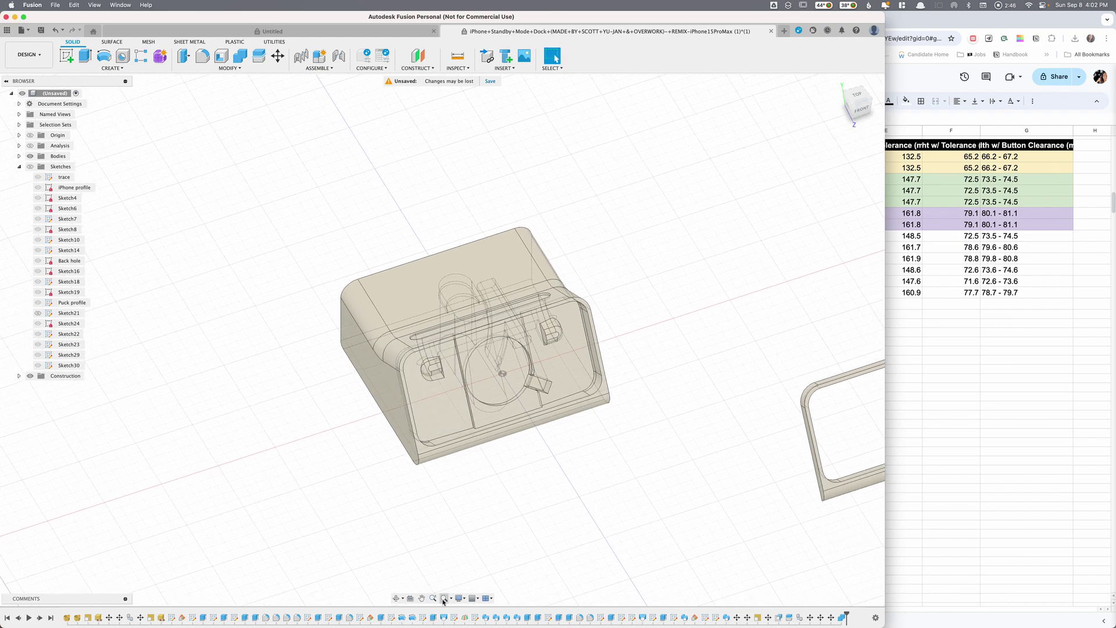
# Set the visual style to Shaded with Visible Edges Only and view the dock and its separate frame from the front
pyautogui.click(460, 599)
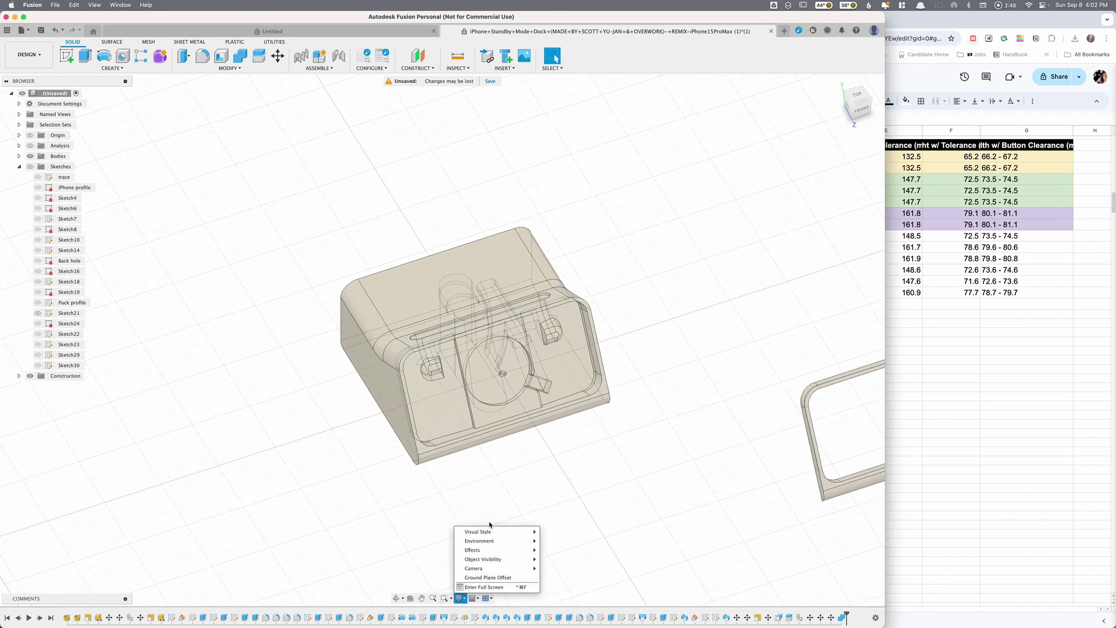
pyautogui.moveTo(491, 531)
pyautogui.click(564, 551)
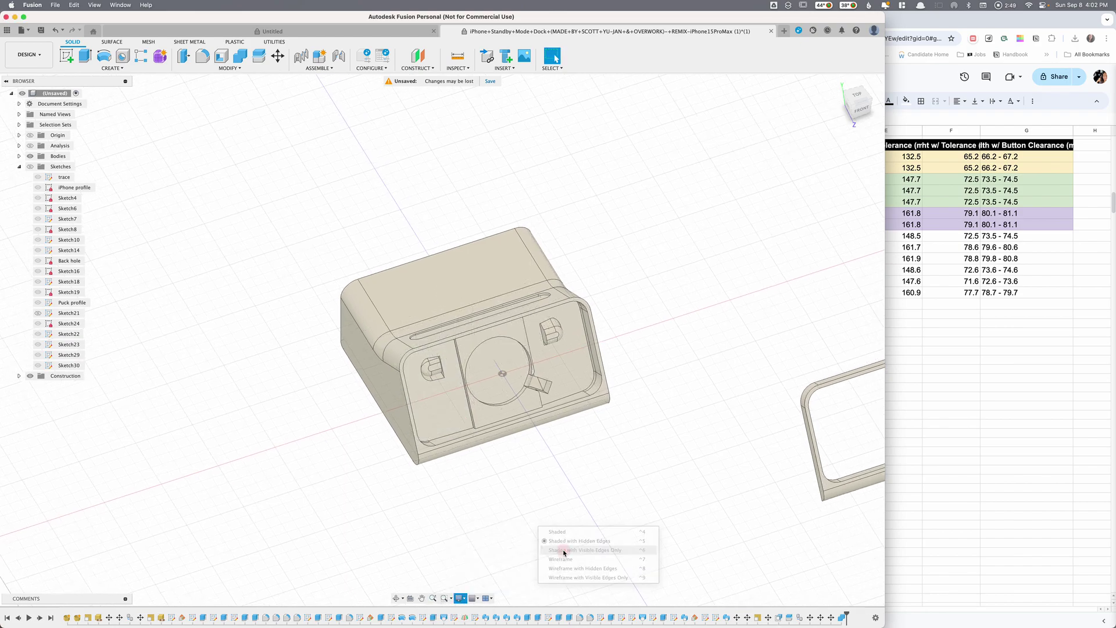
pyautogui.moveTo(663, 451)
pyautogui.keyDown('shift'); pyautogui.mouseDown(button='middle')
pyautogui.moveTo(616, 459)
pyautogui.moveTo(622, 444)
pyautogui.mouseUp(button='middle'); pyautogui.keyUp('shift')
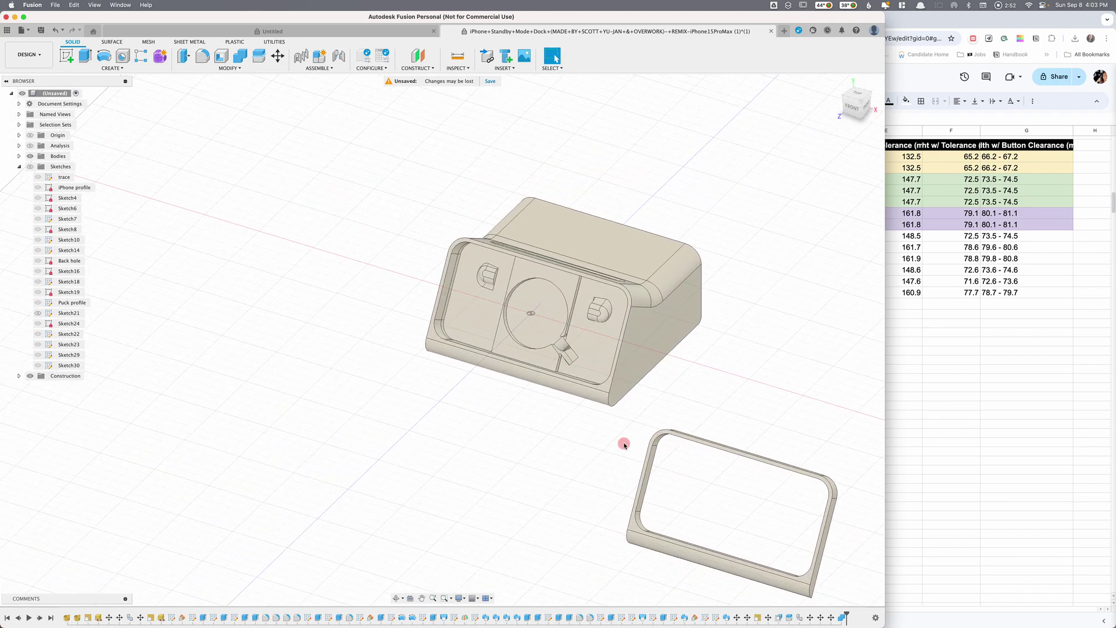
pyautogui.keyDown('shift'); pyautogui.moveTo(531, 372); pyautogui.dragTo(459, 330, button='middle'); pyautogui.keyUp('shift')
pyautogui.press('Escape')
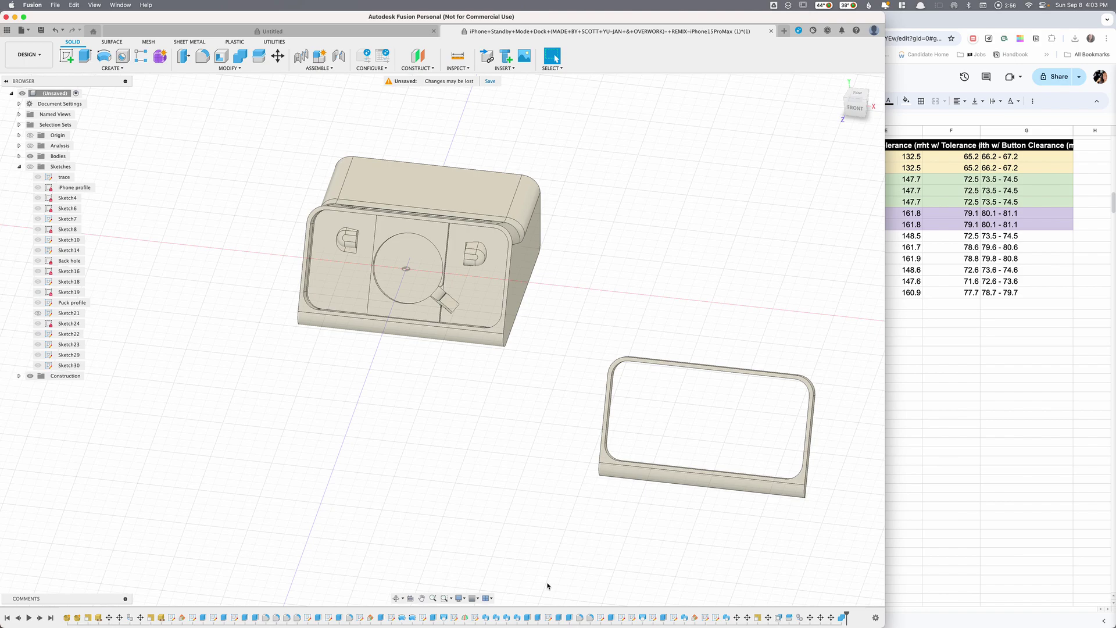